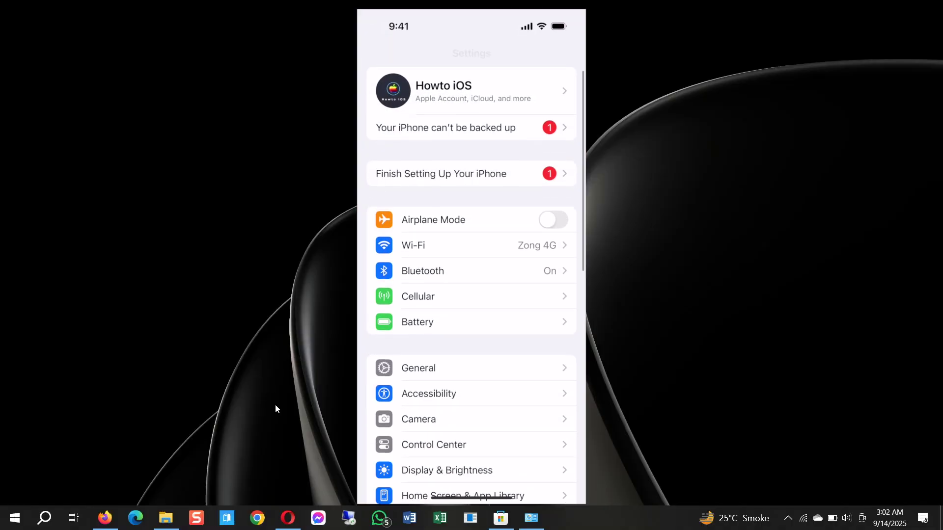
- Bring Opera's Apple iOS 26 page, announcing availability on 9.15, to the front
click(293, 519)
scroll(243, 222, down, 1)
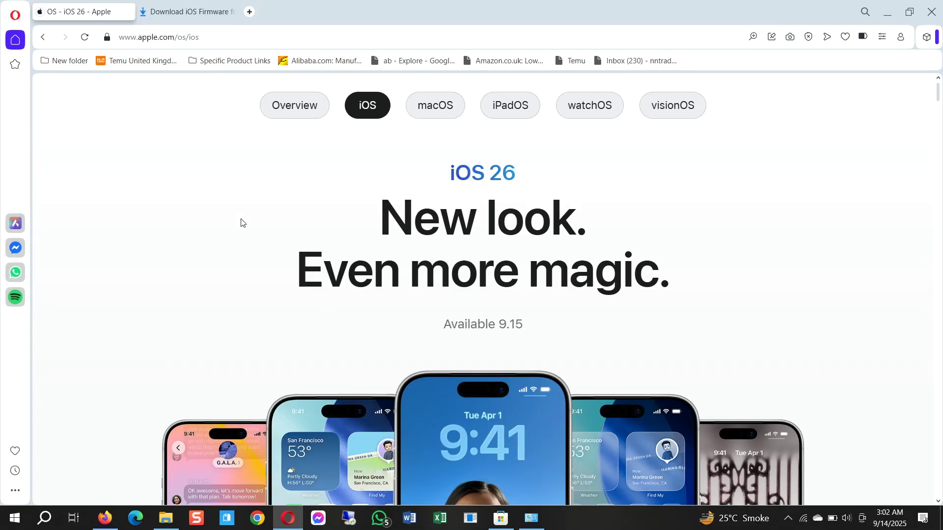
scroll(248, 221, down, 2)
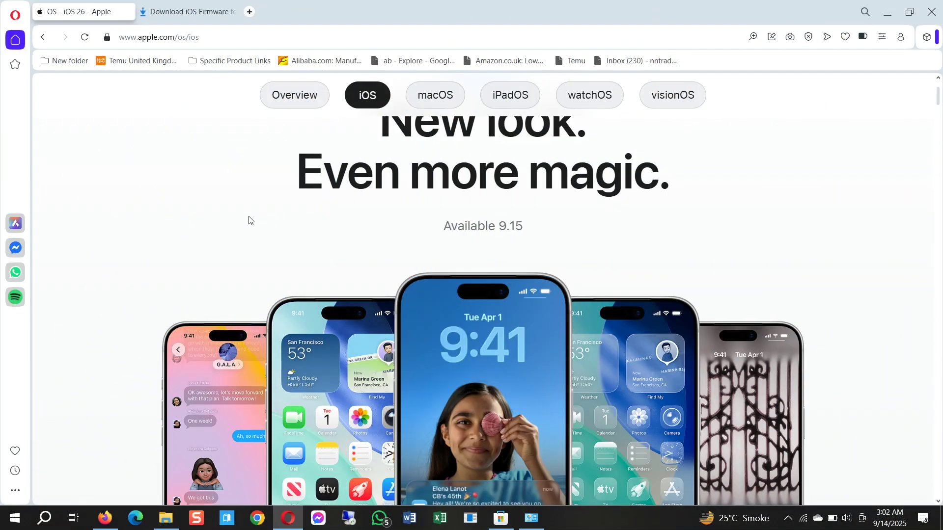
- Centre and refresh the Downgrade iOS 18 folder, highlighting iPhone15,2_18.6.2_22G100_Restore.ipsw
click(887, 12)
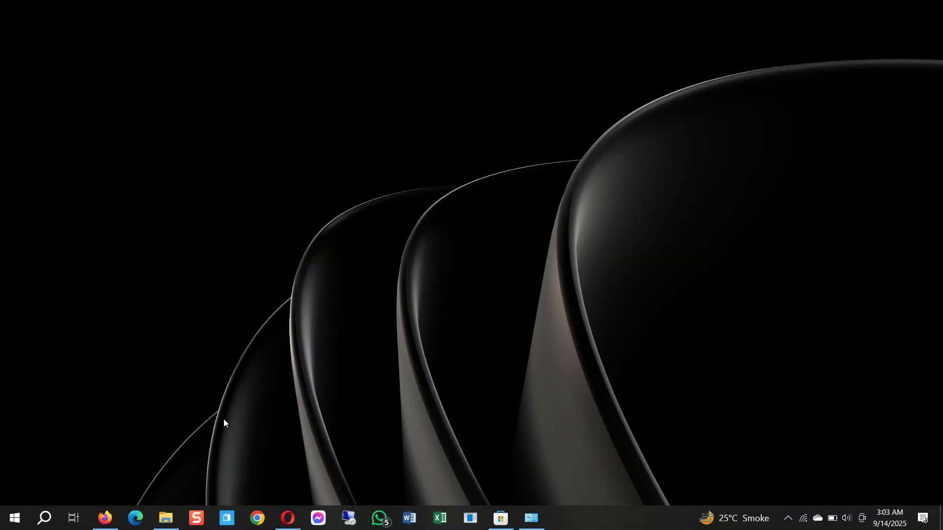
click(166, 518)
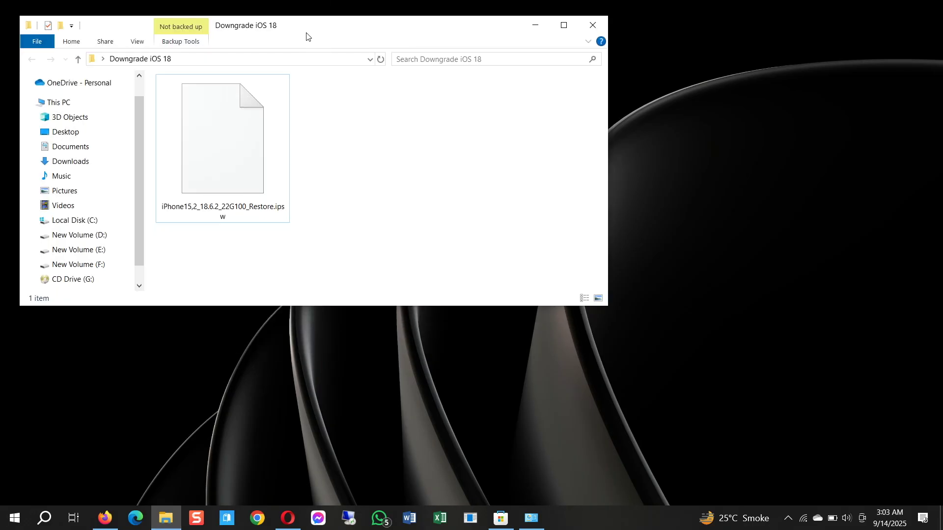
mouse_move(307, 37)
mouse_down()
mouse_move(379, 90)
mouse_move(392, 122)
mouse_up()
right_click(501, 303)
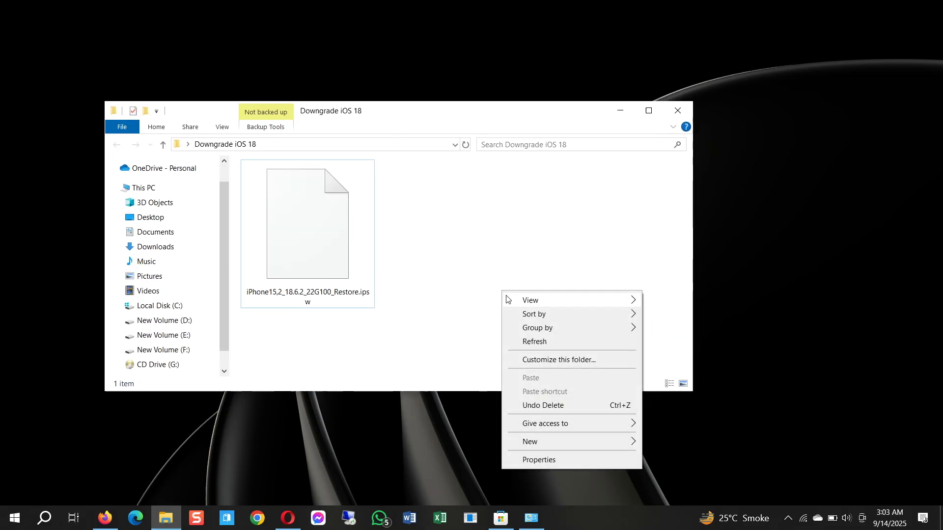
click(538, 346)
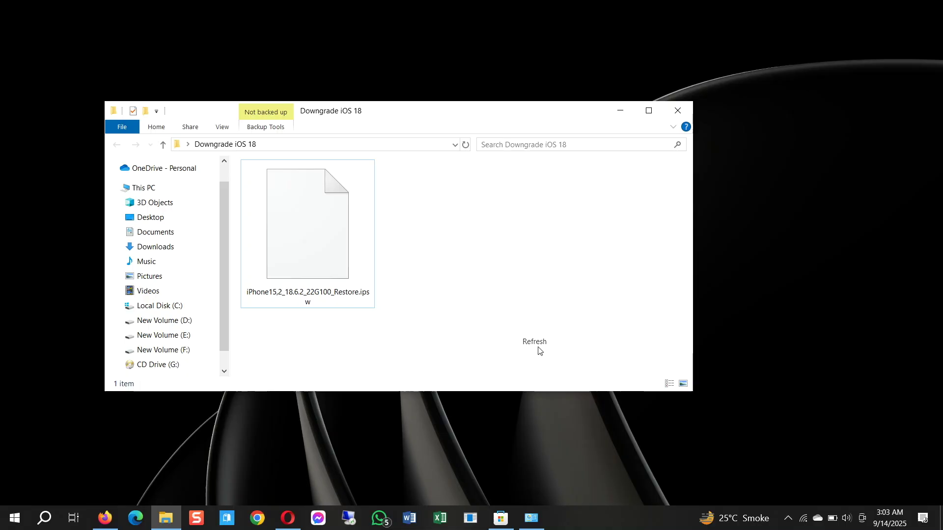
click(282, 229)
click(445, 262)
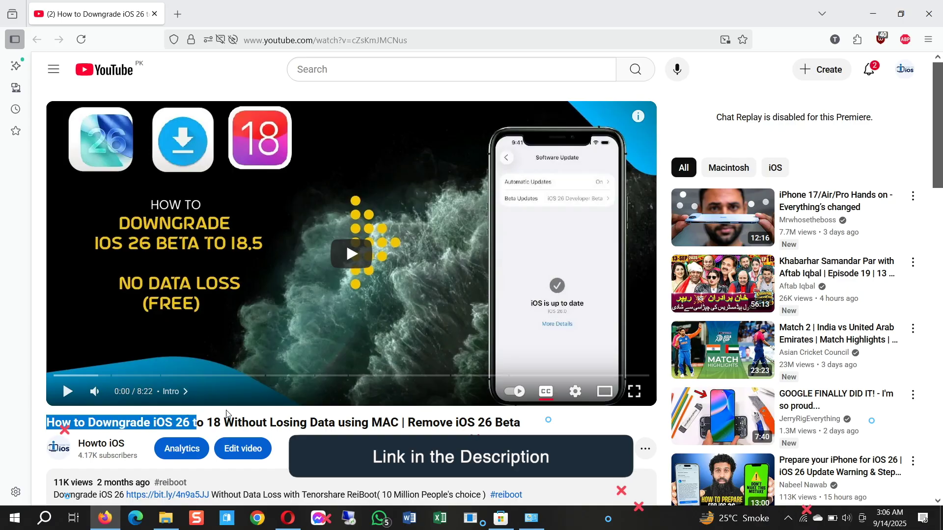
drag(46, 422, 520, 422)
click(529, 419)
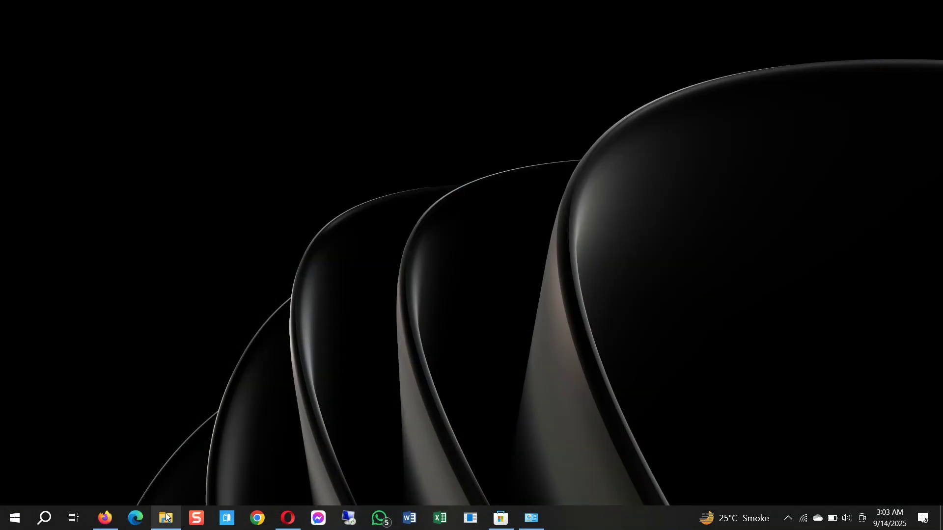
- Show the iOS 18.6.2 .ipsw again in the centred, refreshed Downgrade iOS 18 folder
click(165, 519)
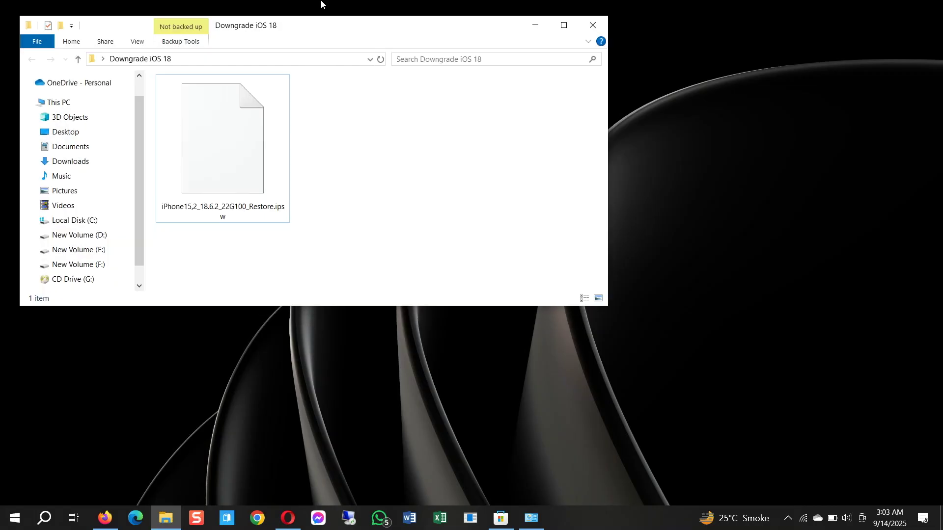
drag(307, 37, 390, 122)
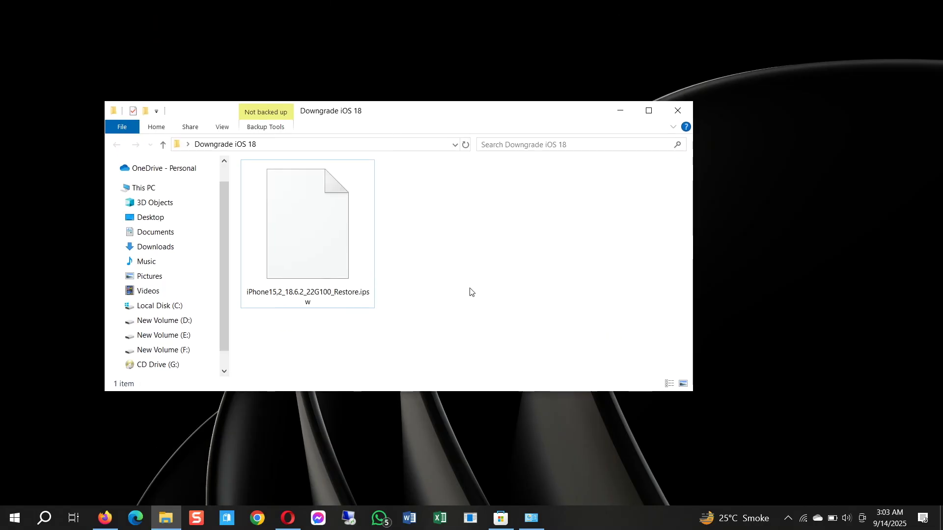
right_click(502, 290)
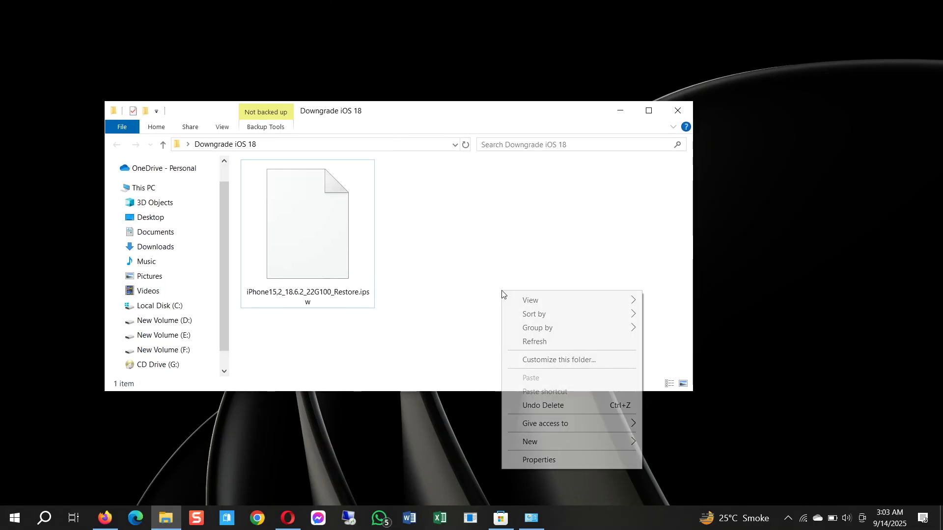
click(539, 347)
click(282, 230)
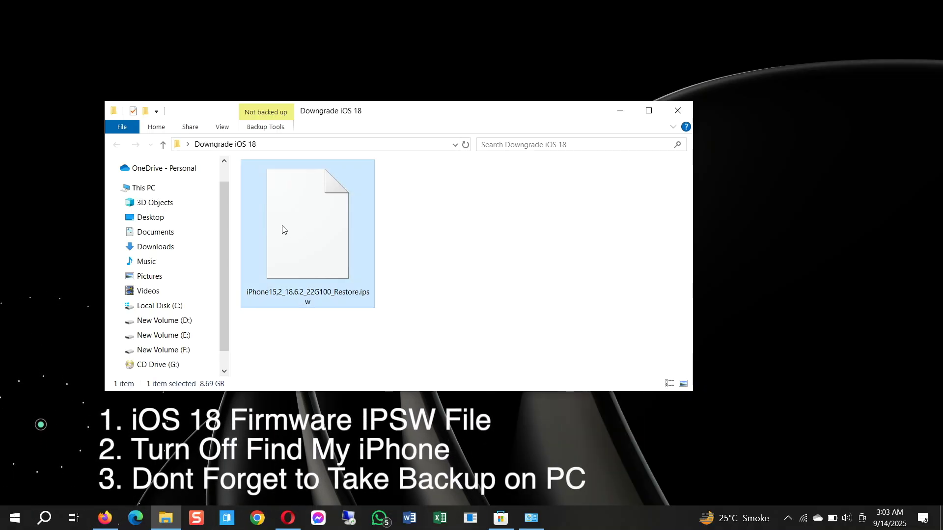
click(445, 263)
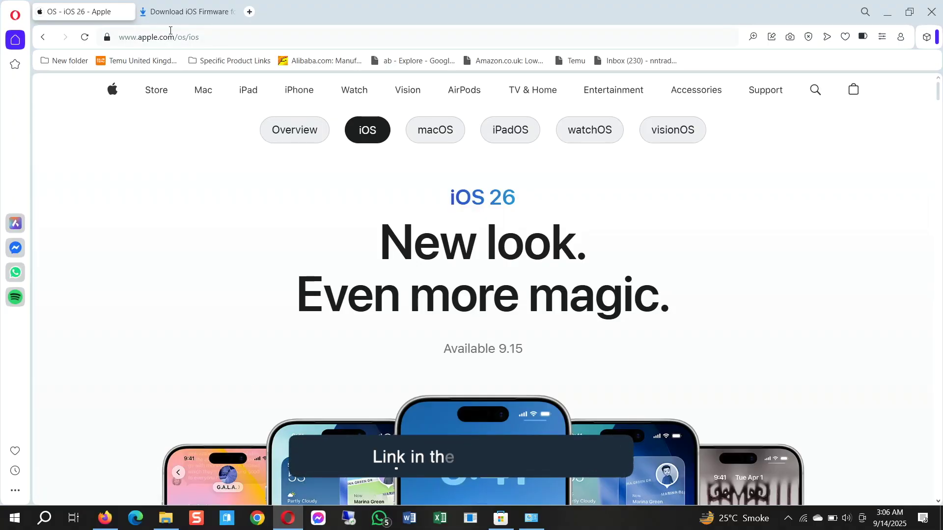
- On ipsw.me, open the iPhone 14 Pro iOS 18.6.2 firmware download page
click(179, 12)
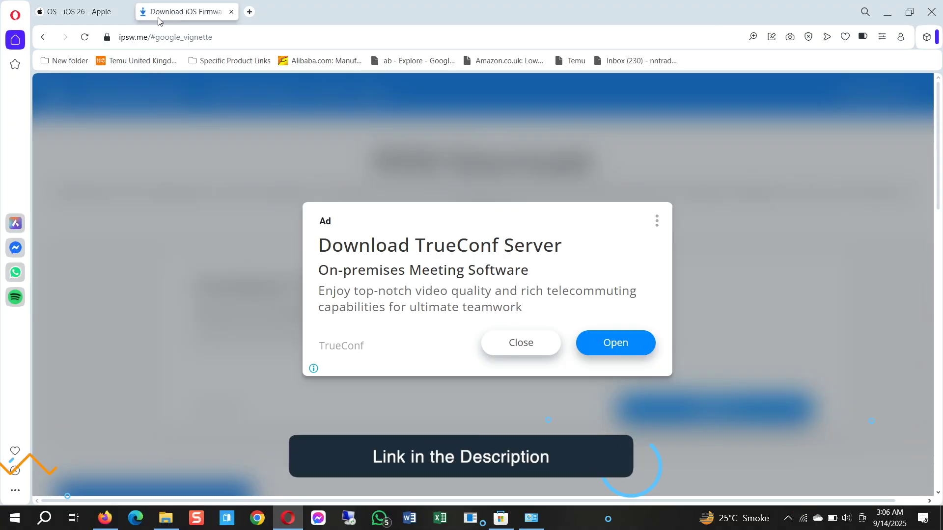
click(526, 347)
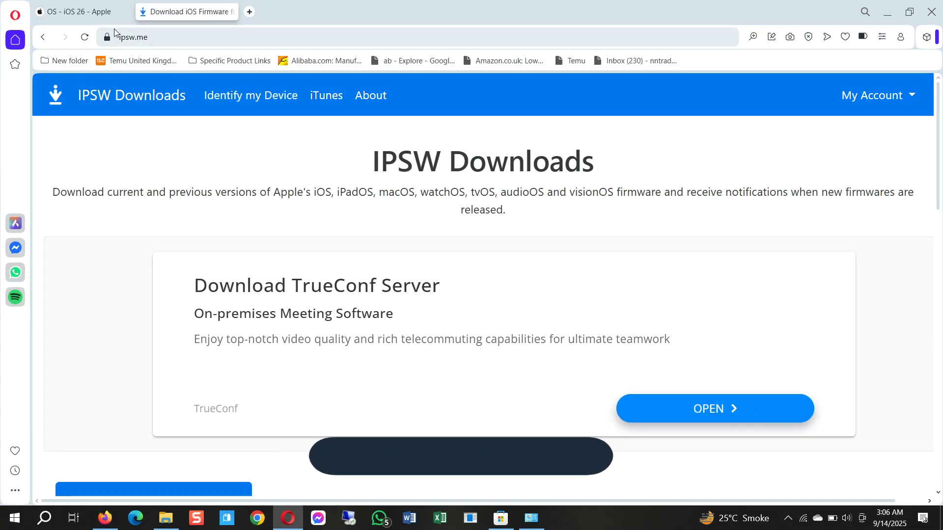
click(174, 39)
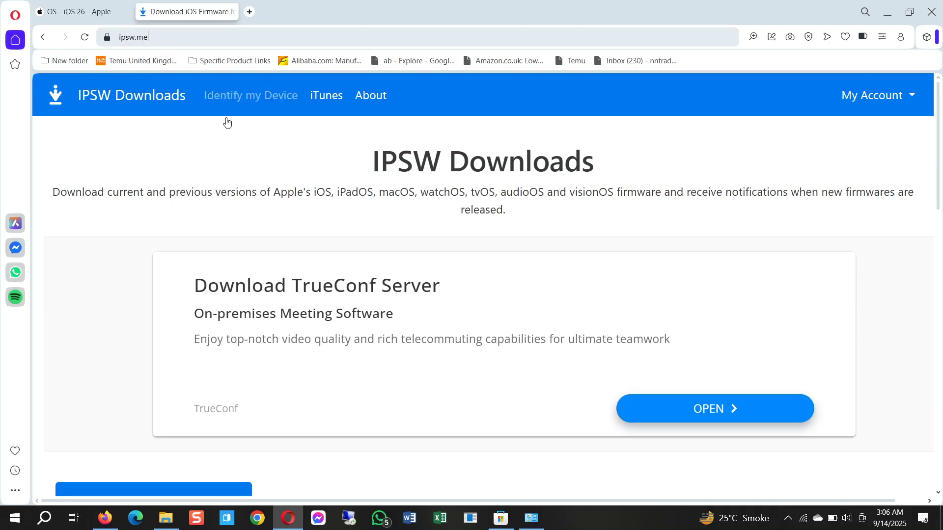
scroll(226, 120, down, 5)
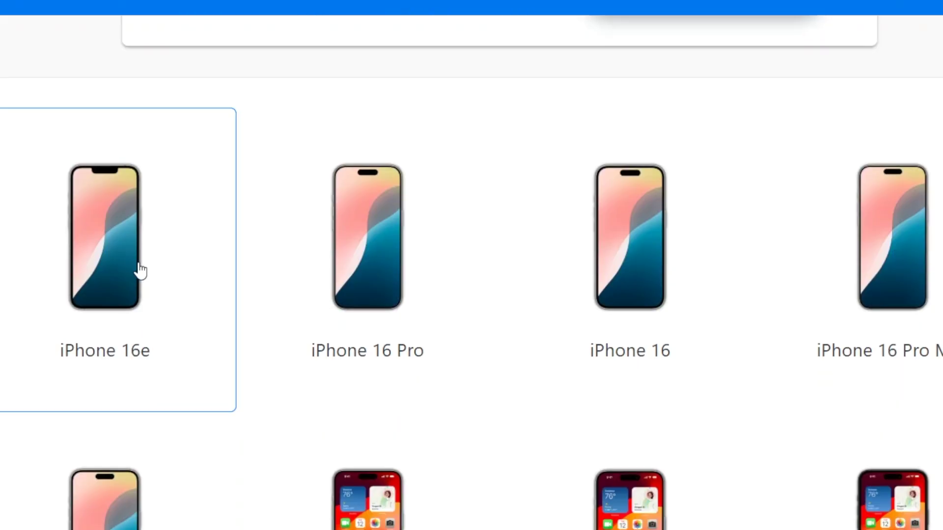
scroll(94, 258, down, 2)
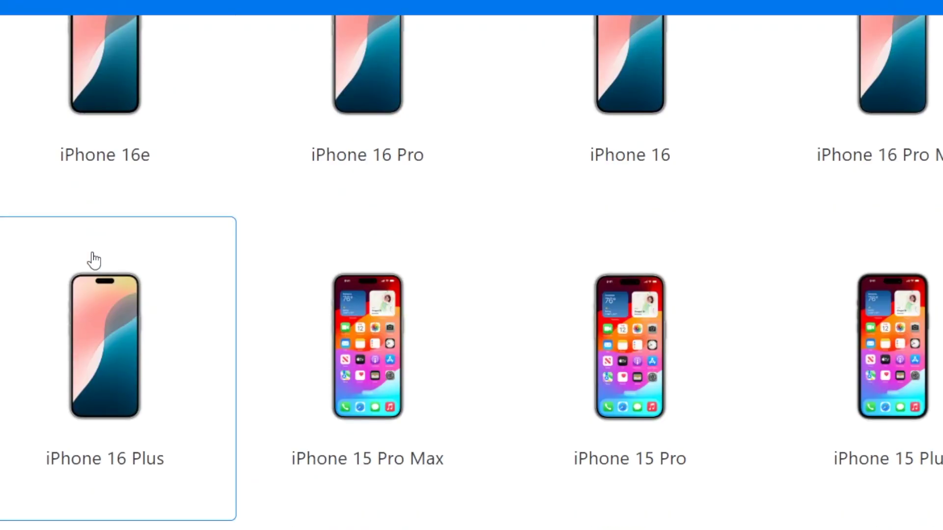
scroll(95, 259, down, 2)
scroll(494, 289, down, 2)
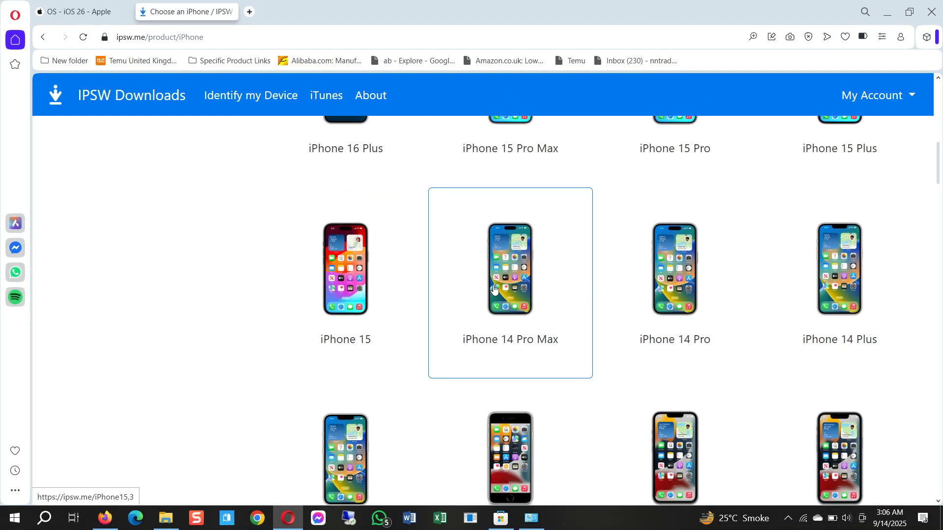
click(678, 267)
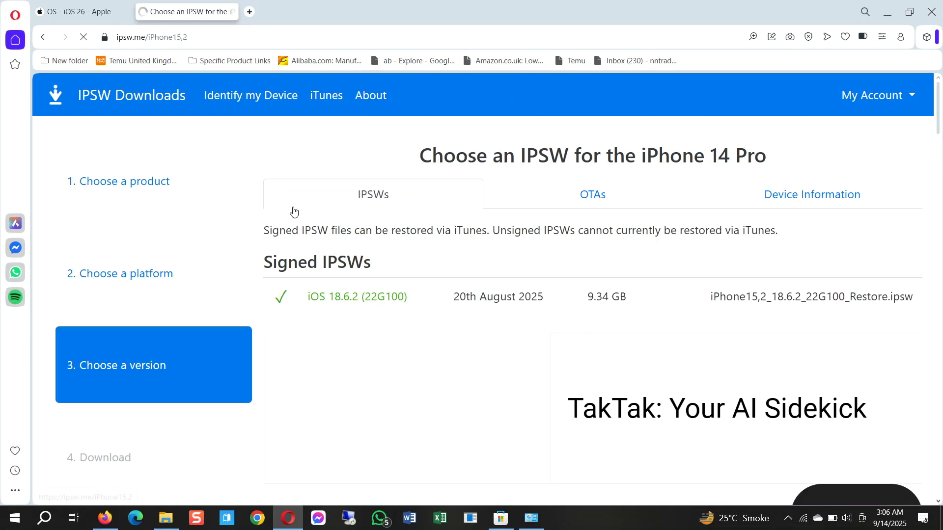
scroll(294, 209, down, 2)
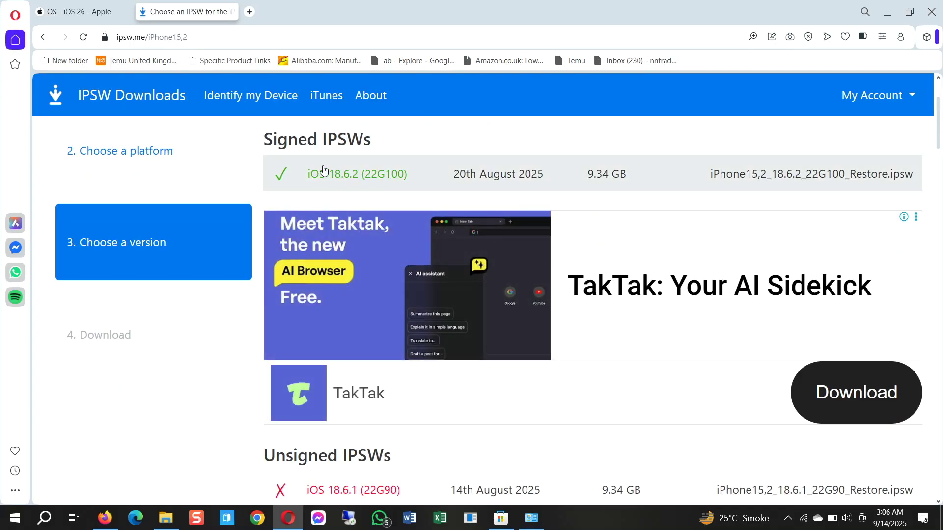
scroll(323, 171, down, 2)
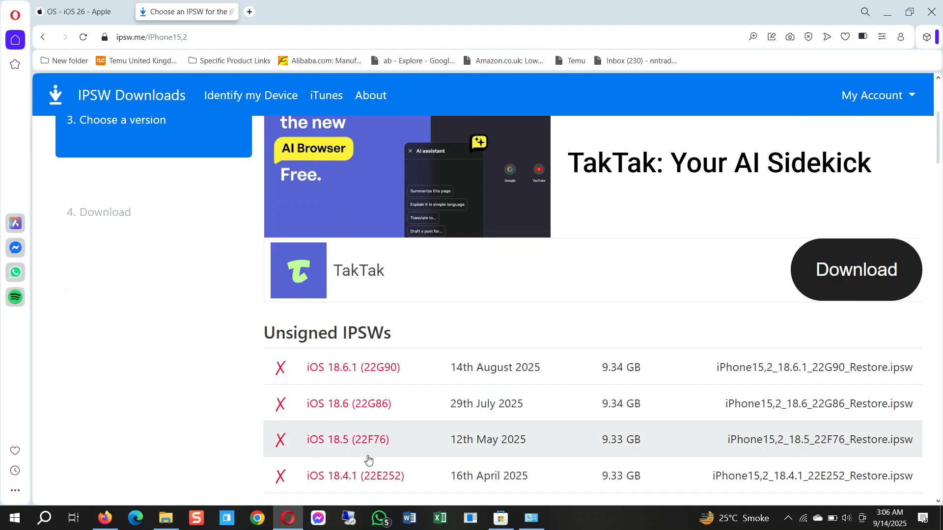
scroll(368, 442, up, 4)
scroll(375, 324, down, 2)
scroll(369, 277, up, 2)
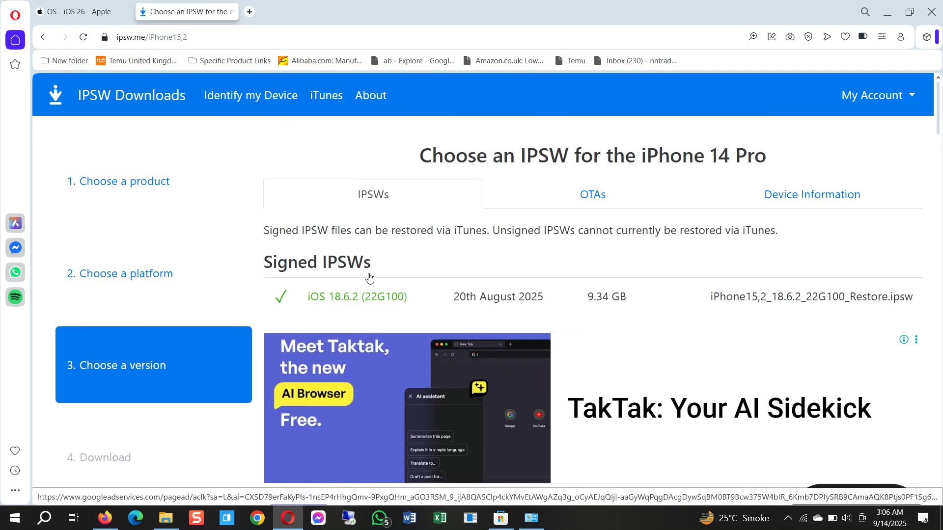
scroll(369, 278, down, 3)
scroll(319, 280, up, 3)
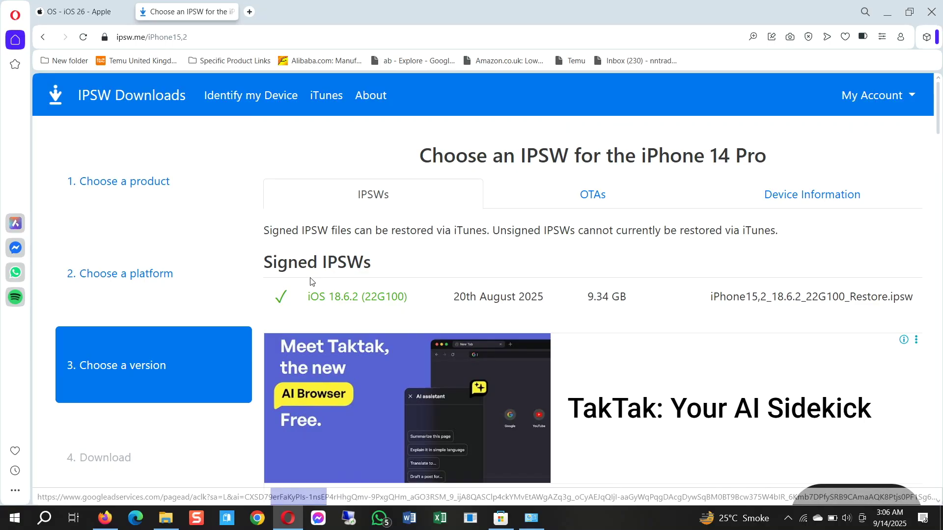
click(350, 300)
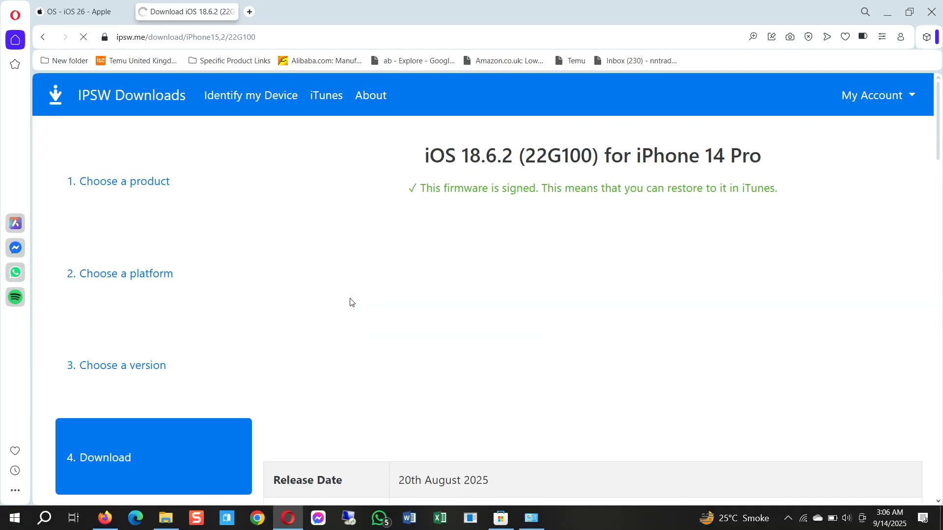
scroll(383, 284, down, 2)
scroll(385, 280, down, 2)
scroll(384, 281, down, 2)
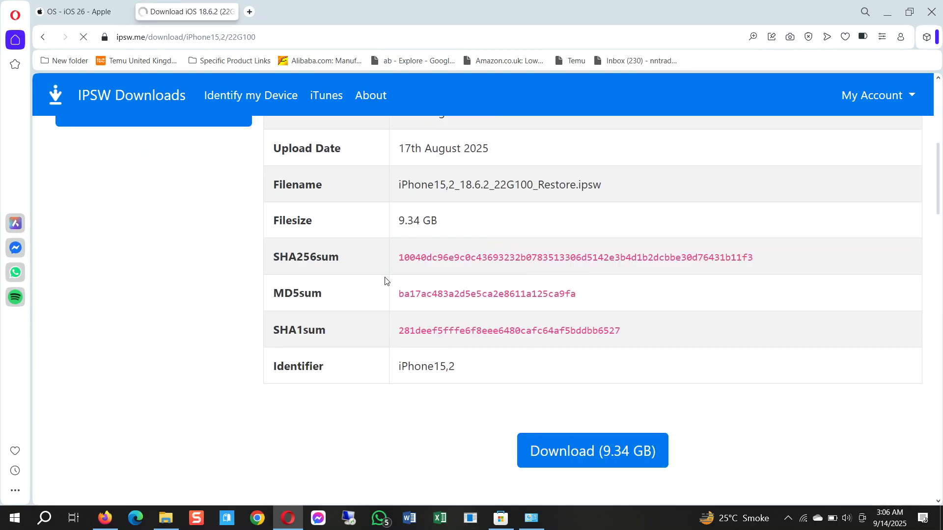
scroll(385, 280, down, 2)
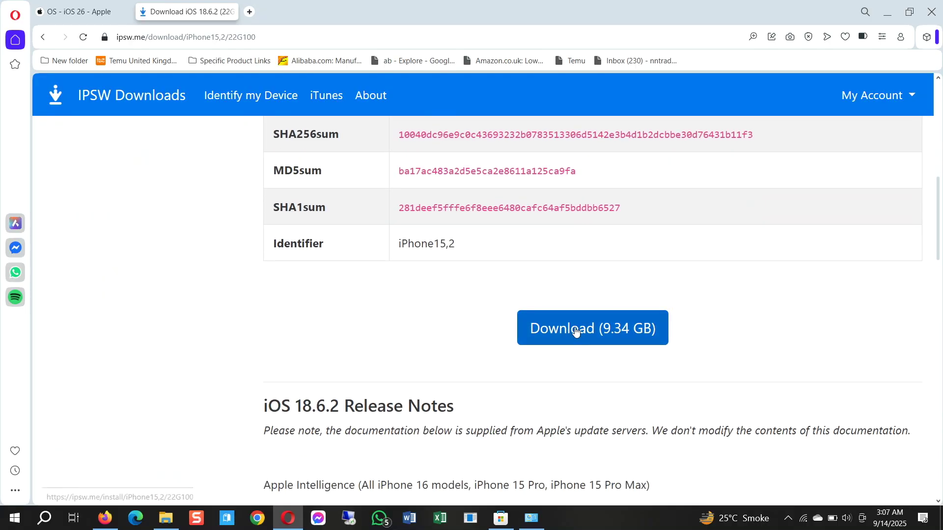
- Check the downloaded iOS 18.6.2 restore file in the Downgrade iOS 26 folder
click(886, 11)
click(166, 518)
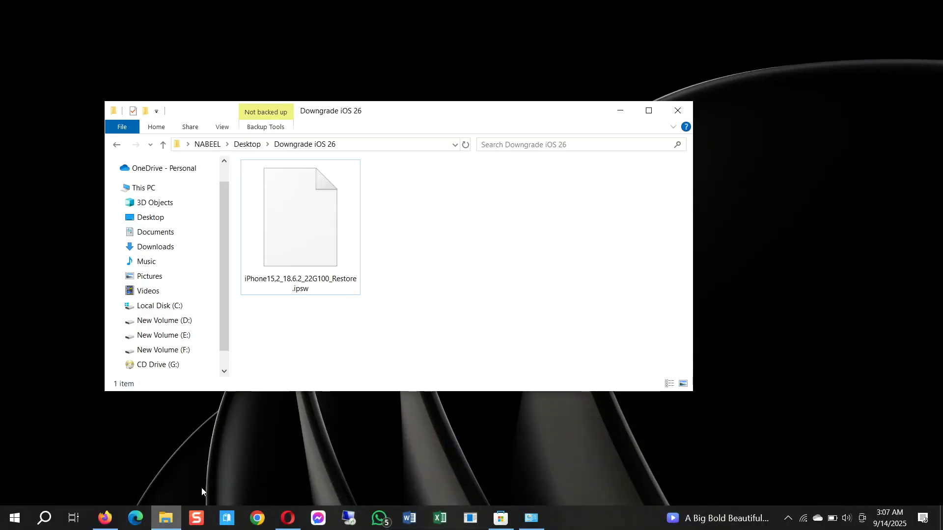
click(318, 218)
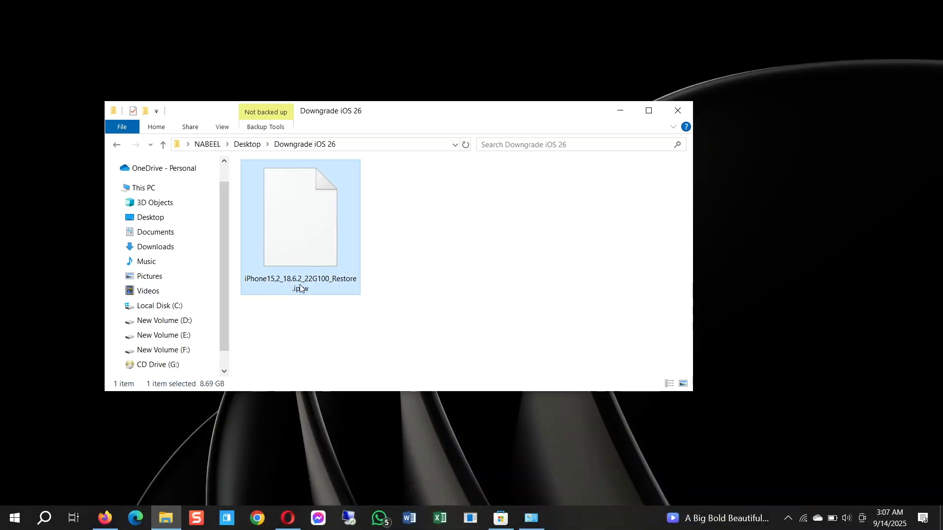
click(373, 305)
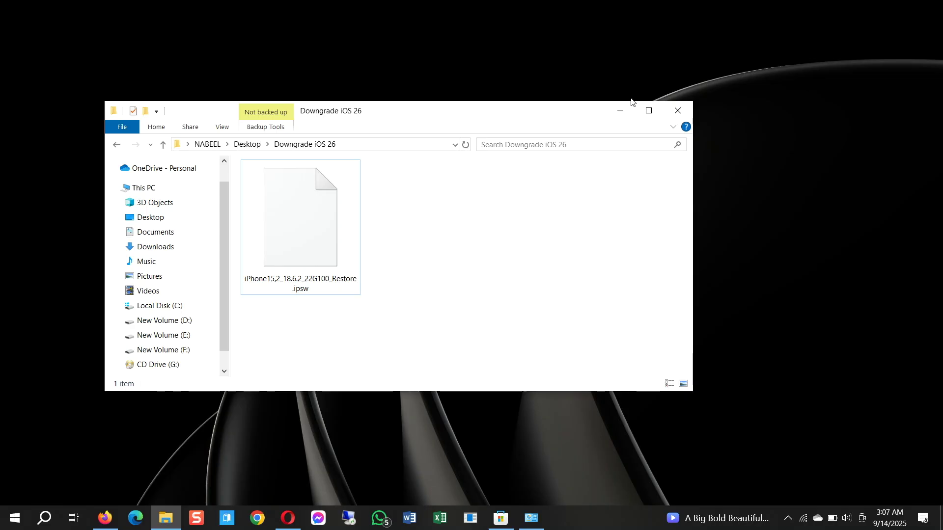
click(618, 111)
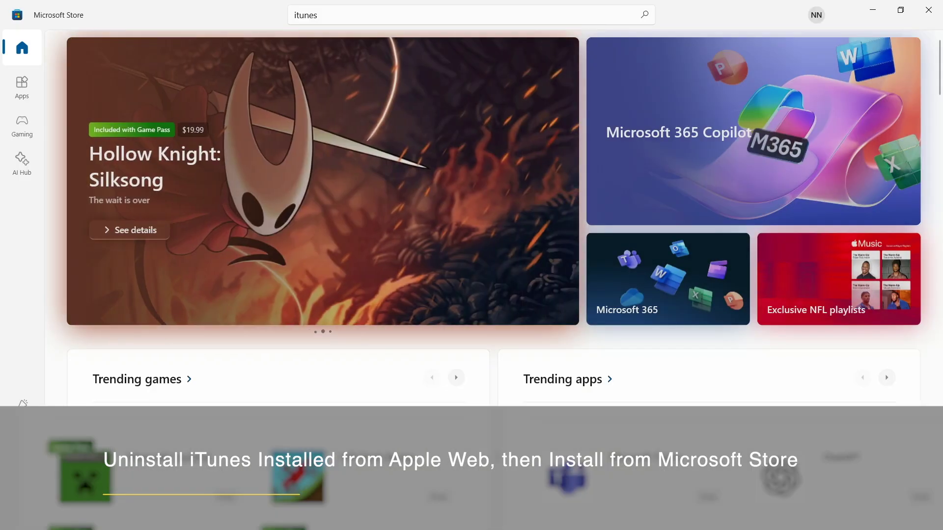
- Search Microsoft Store for 'itunes'
click(351, 14)
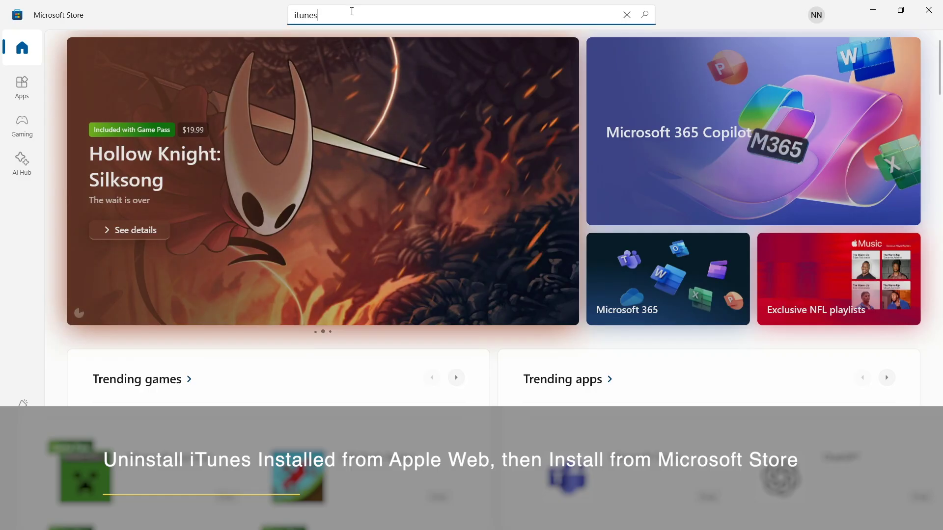
key(Return)
key(Return)
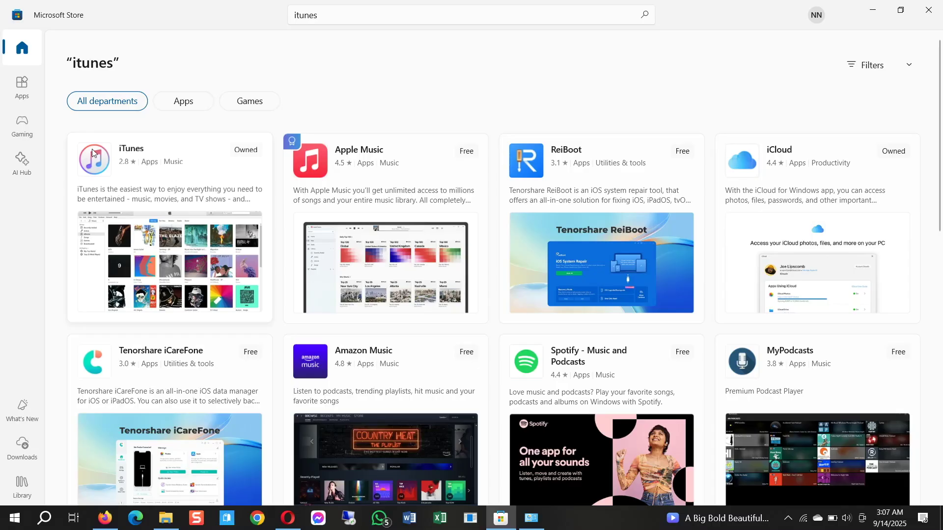
- Install iTunes from its Store product page and launch it
click(187, 185)
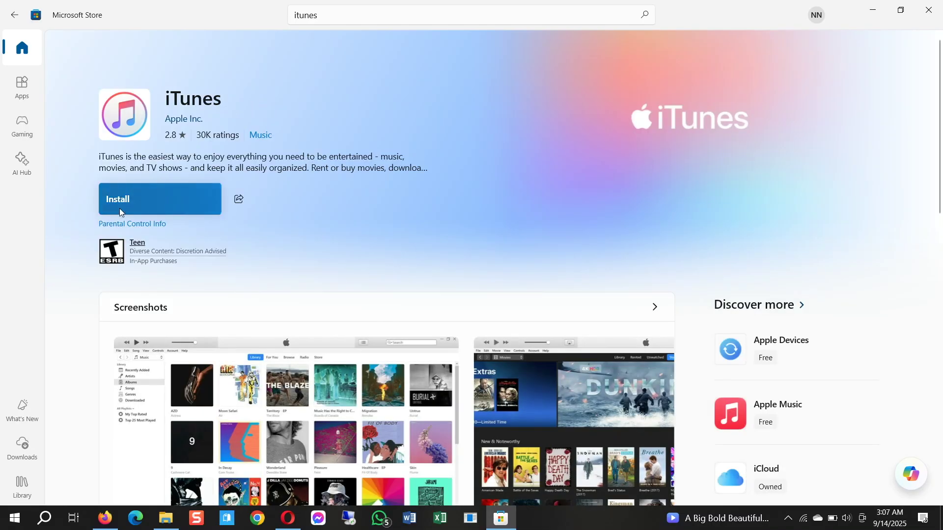
click(119, 209)
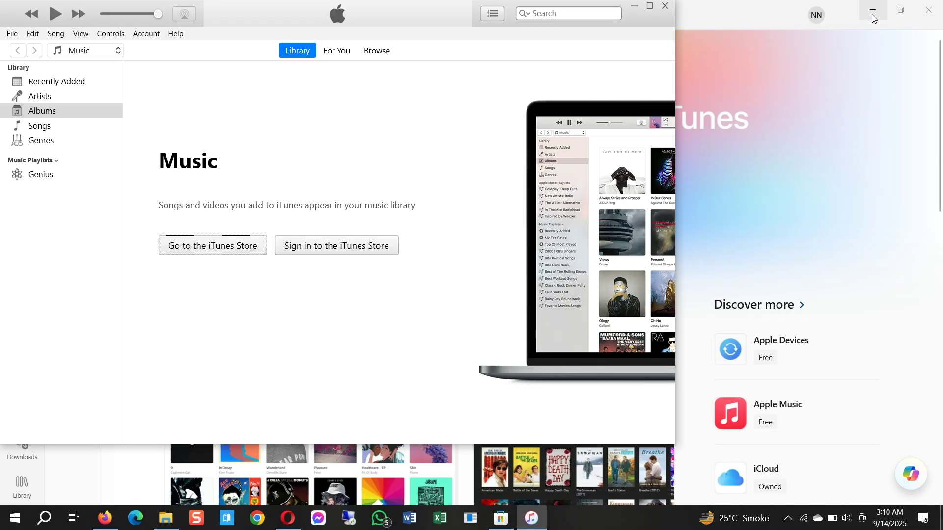
click(871, 13)
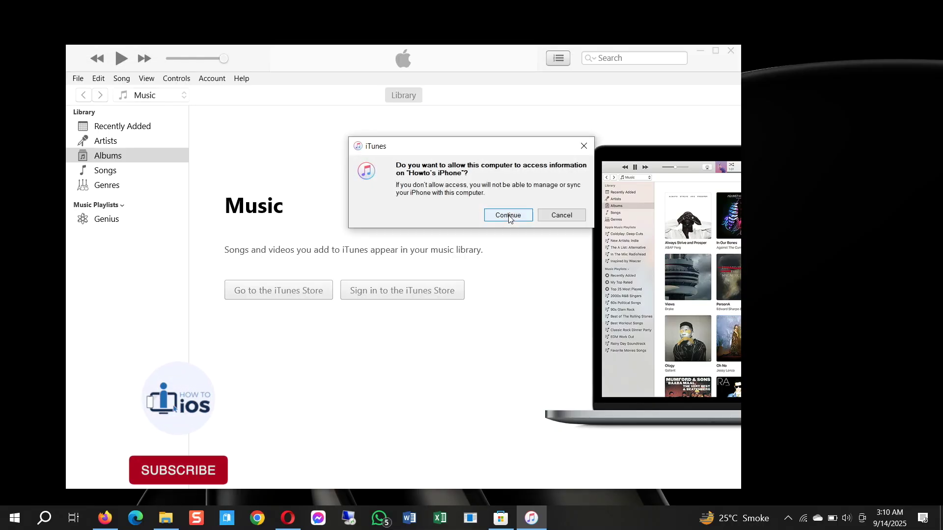
- Allow this computer to access the iPhone and continue past Welcome to Get Started
click(508, 215)
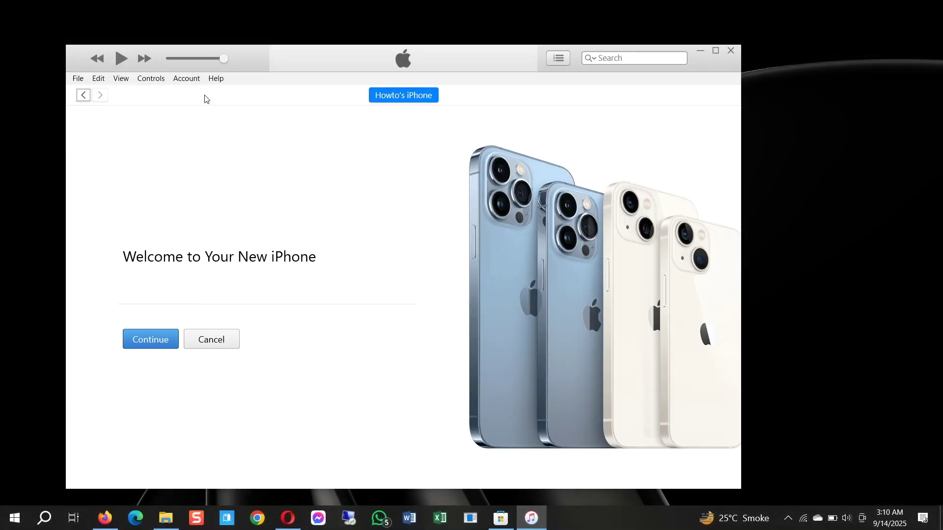
click(152, 340)
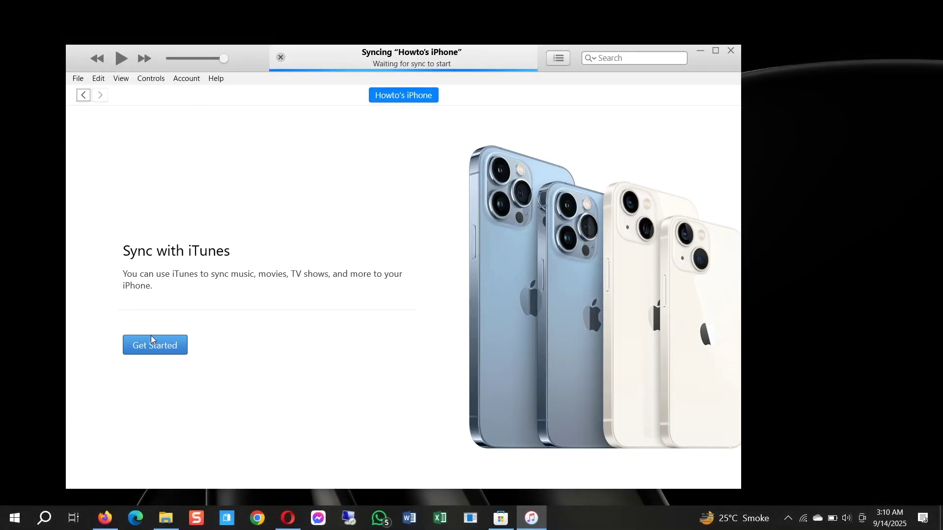
click(156, 341)
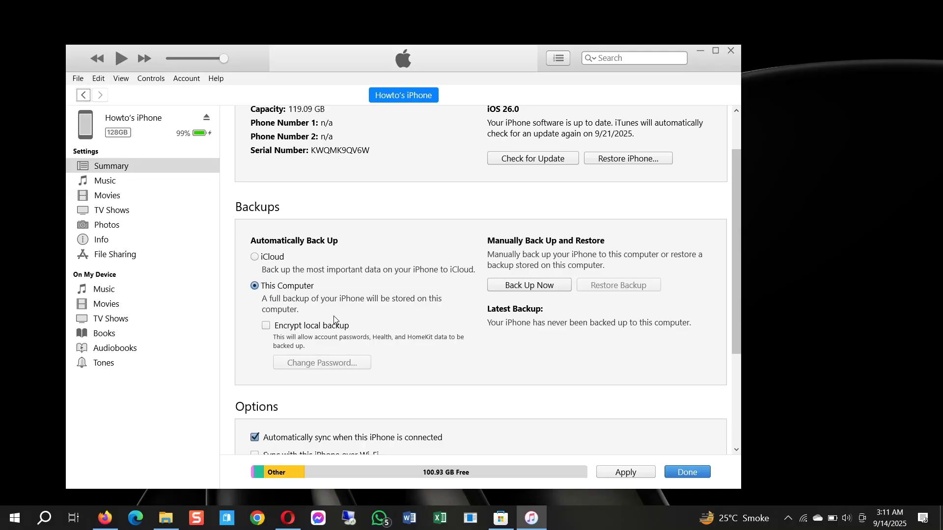
- Back up the iPhone to this computer, then list backups available for restoring
click(523, 287)
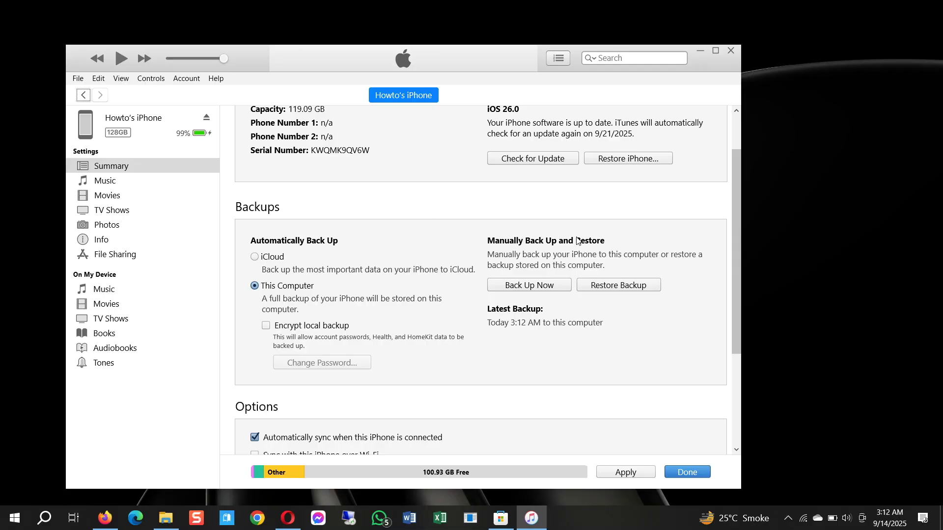
click(606, 288)
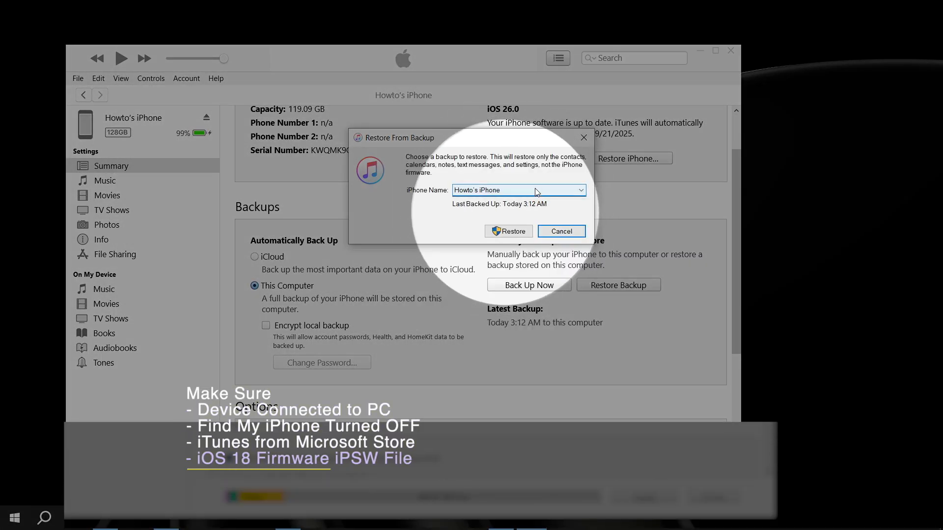
- Cancel the Restore From Backup dialog, returning to the iPhone Summary page
click(546, 231)
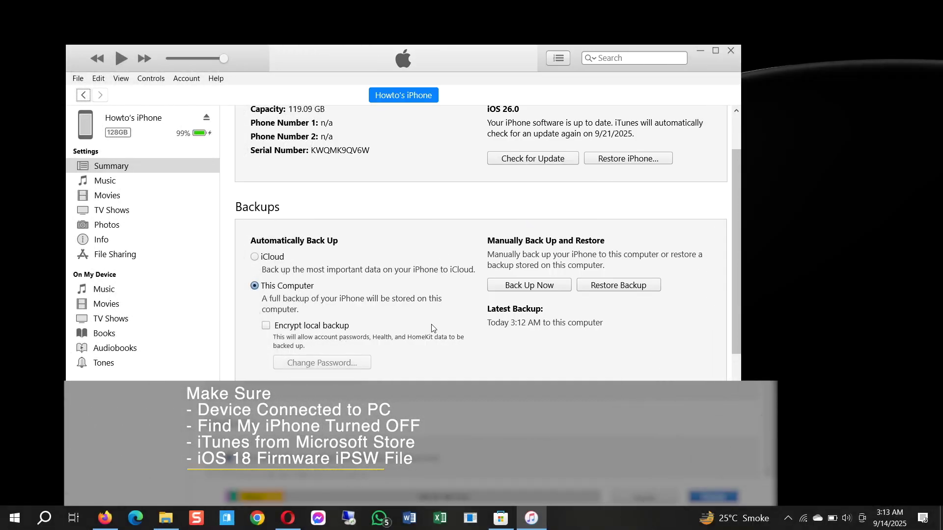
scroll(560, 309, up, 1)
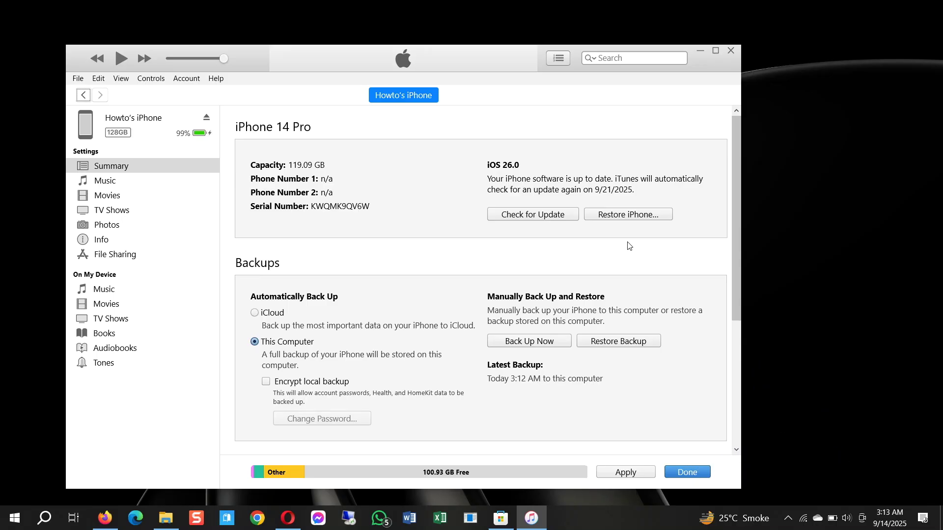
- Load iPhone15,2_18.6.2_22G100_Restore.ipsw from Desktop > Downgrade iOS 26 as custom restore firmware
shift+click(648, 217)
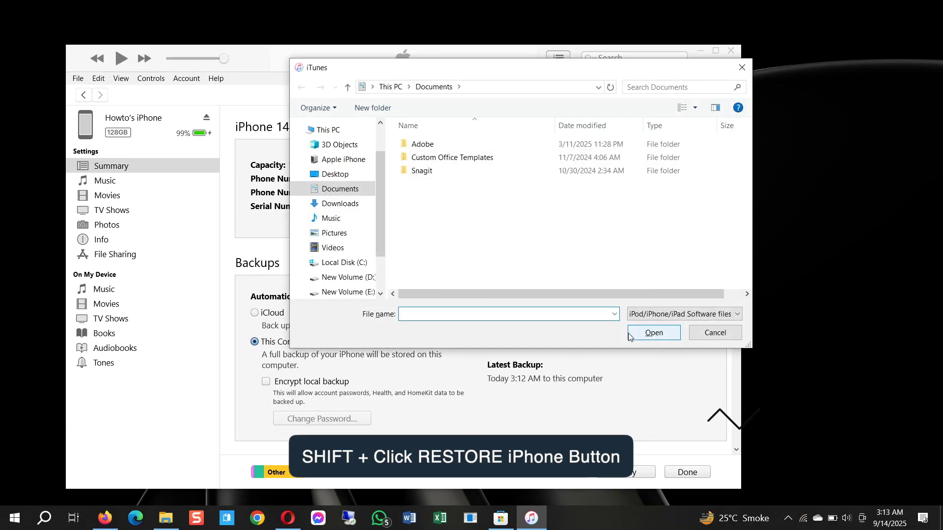
click(336, 181)
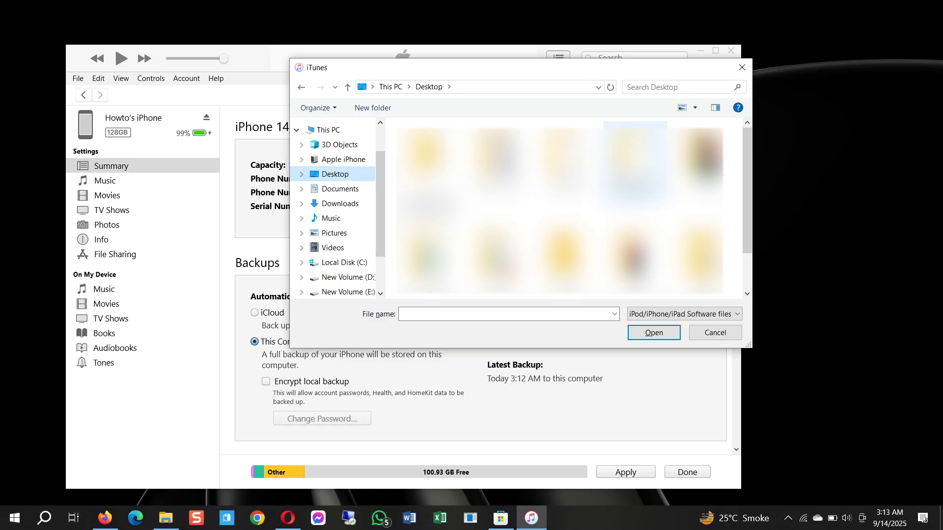
double_click(617, 166)
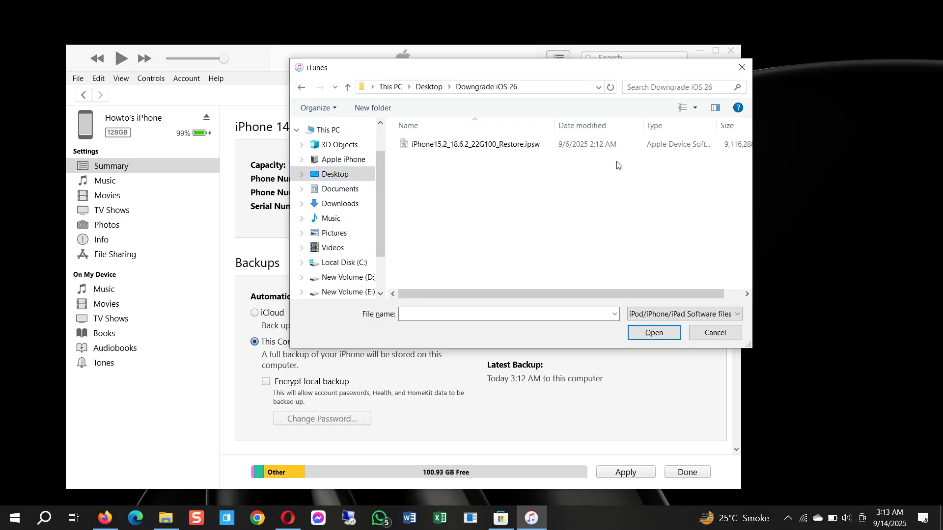
click(462, 149)
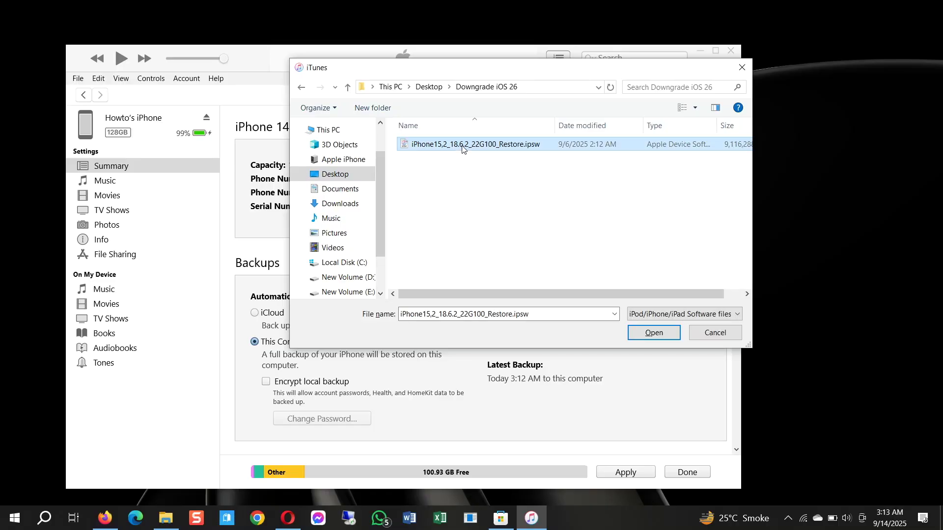
click(655, 335)
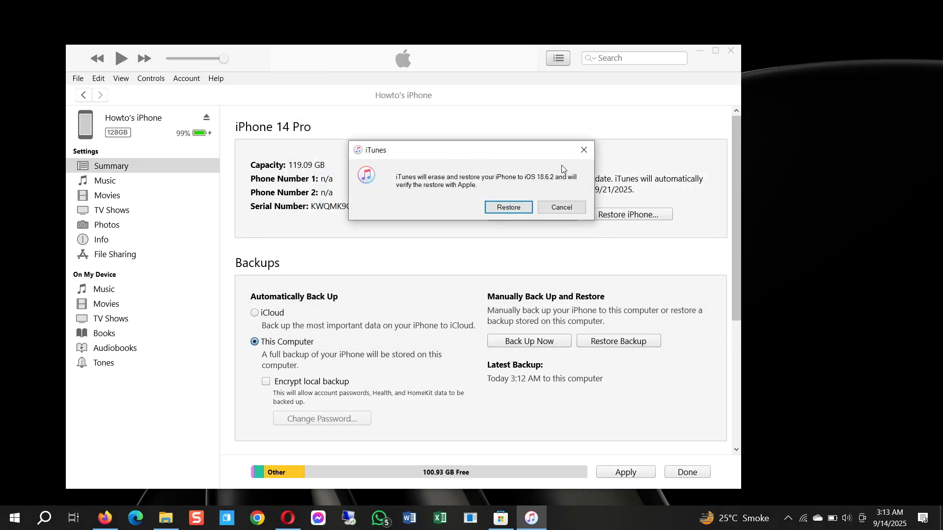
- Confirm the erase, apply pending settings, and stop syncing to restore iOS 18.6.2
click(508, 209)
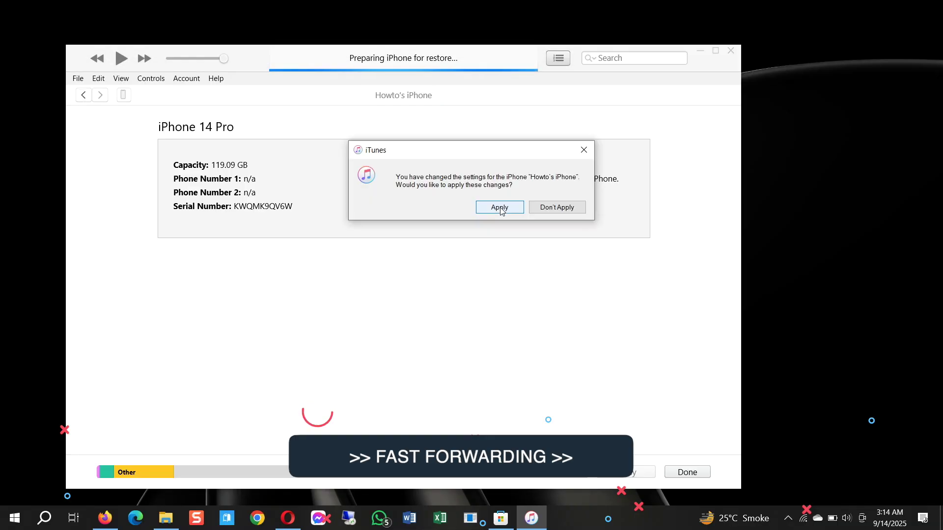
click(490, 206)
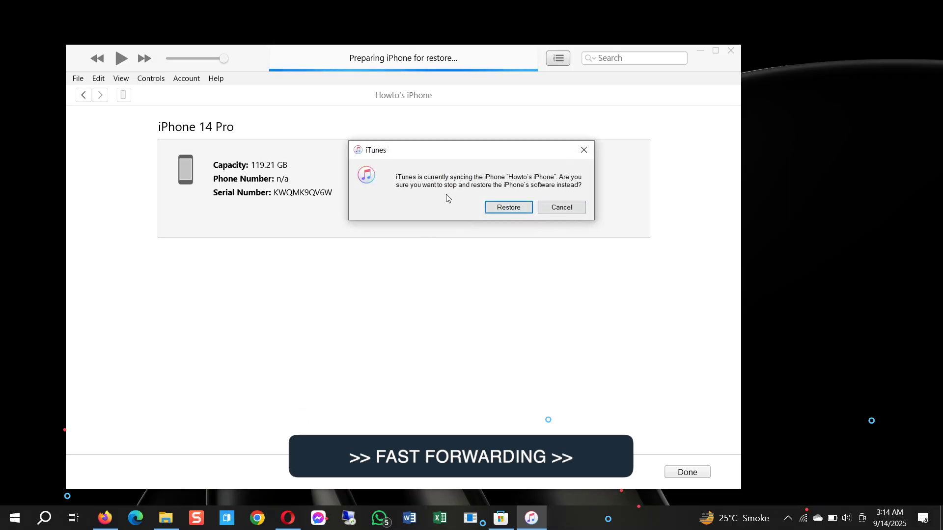
click(509, 207)
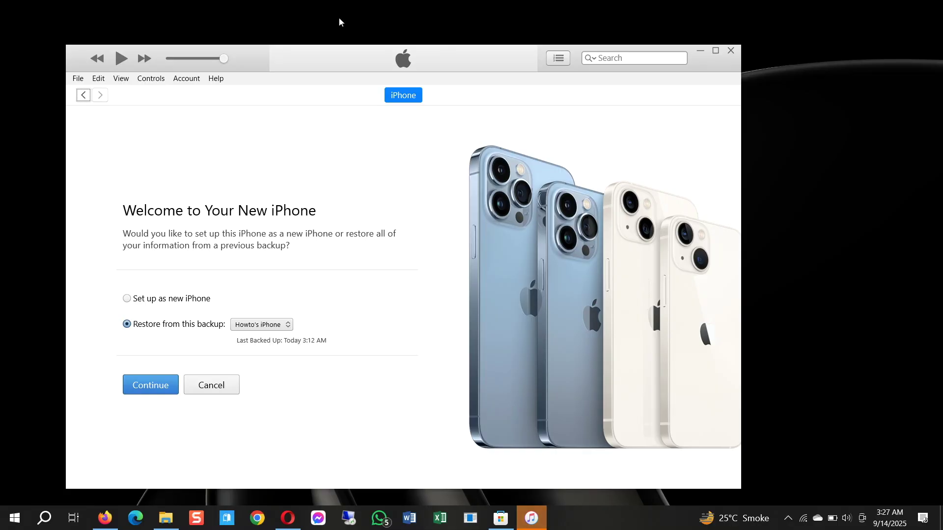
- Choose 'Set up as new iPhone' and continue through to the iOS 18.6.2 summary page
click(153, 301)
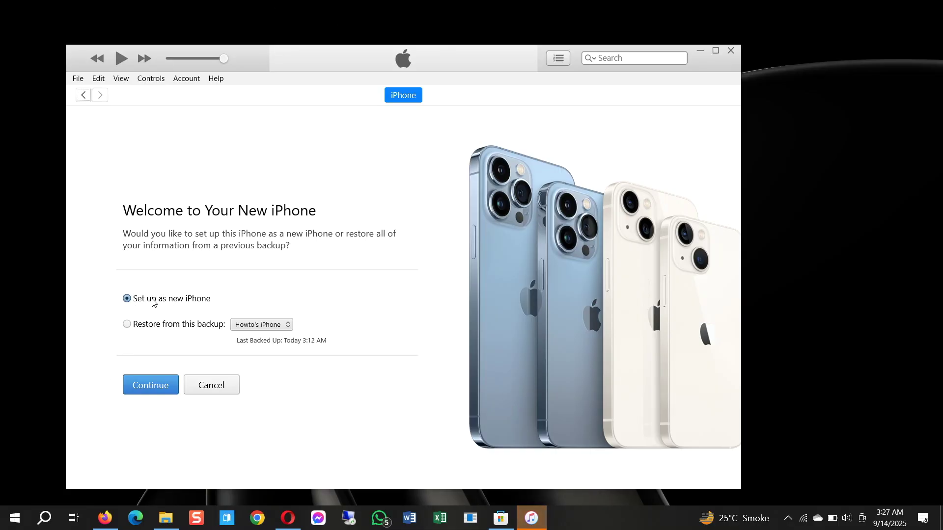
click(148, 388)
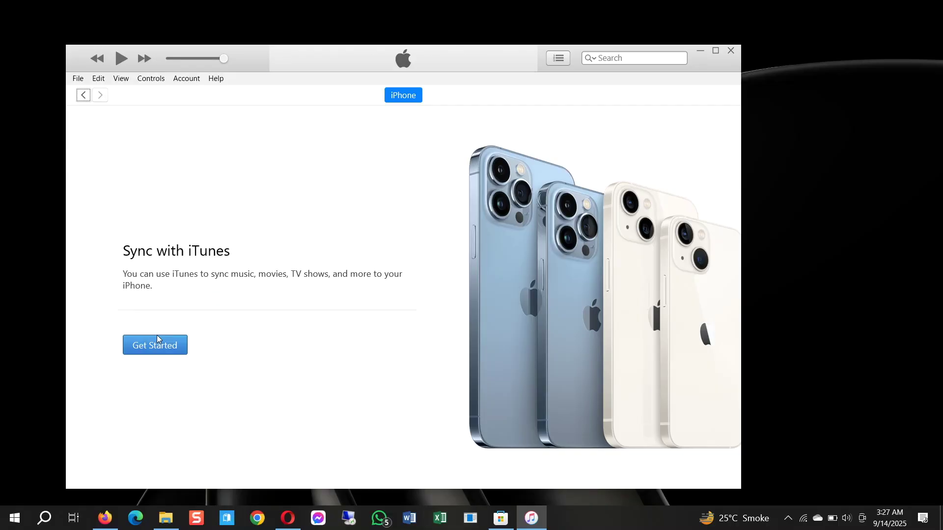
click(153, 346)
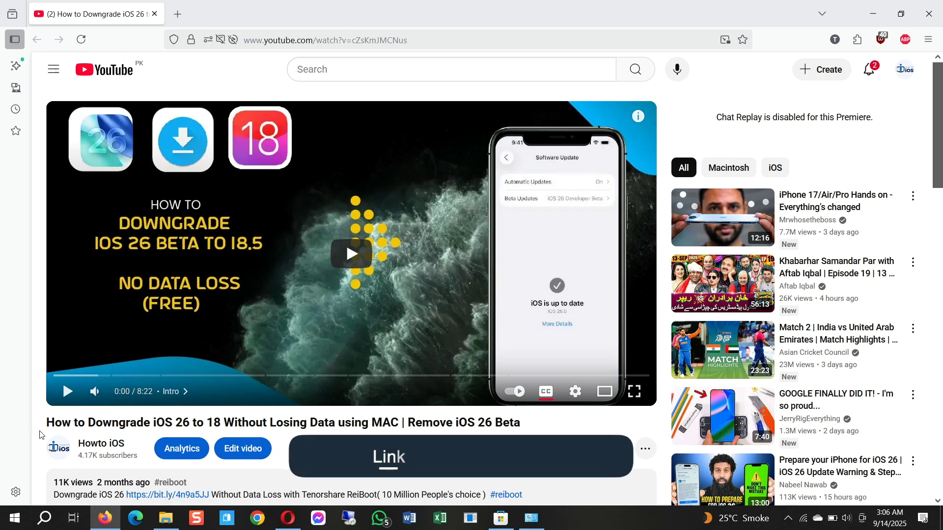
- Select, then deselect, the title text of the iOS 26 downgrade tutorial video on YouTube
drag(46, 422, 530, 418)
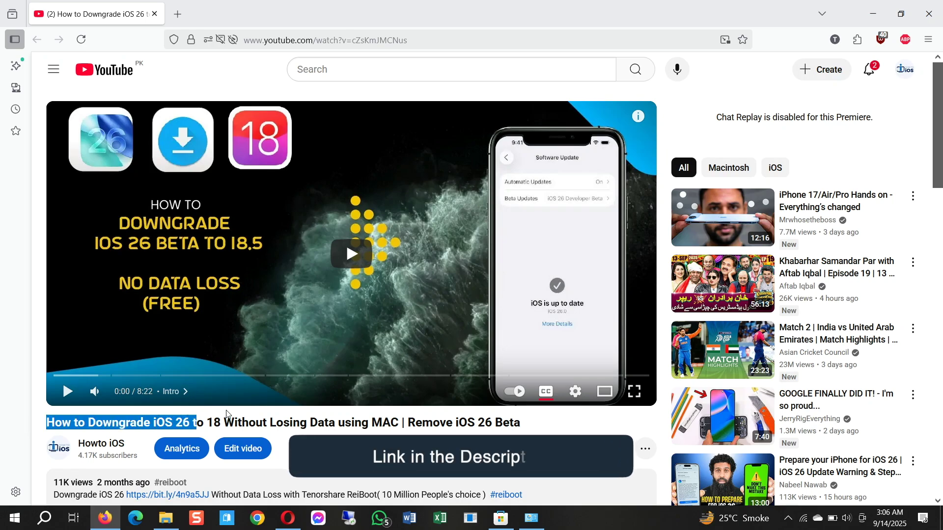
click(531, 418)
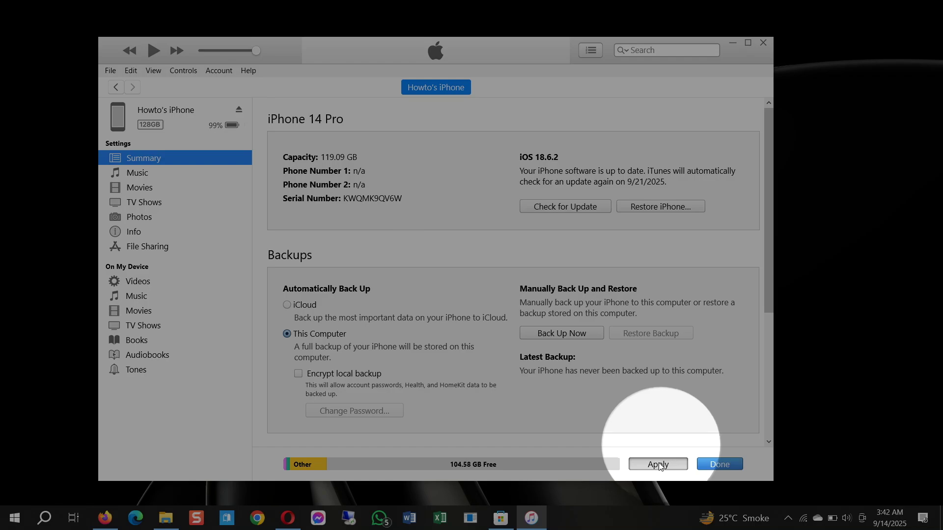
- Sync to back up the iPhone, then try restoring the Sep 14 backup, which fails as incompatible
click(658, 464)
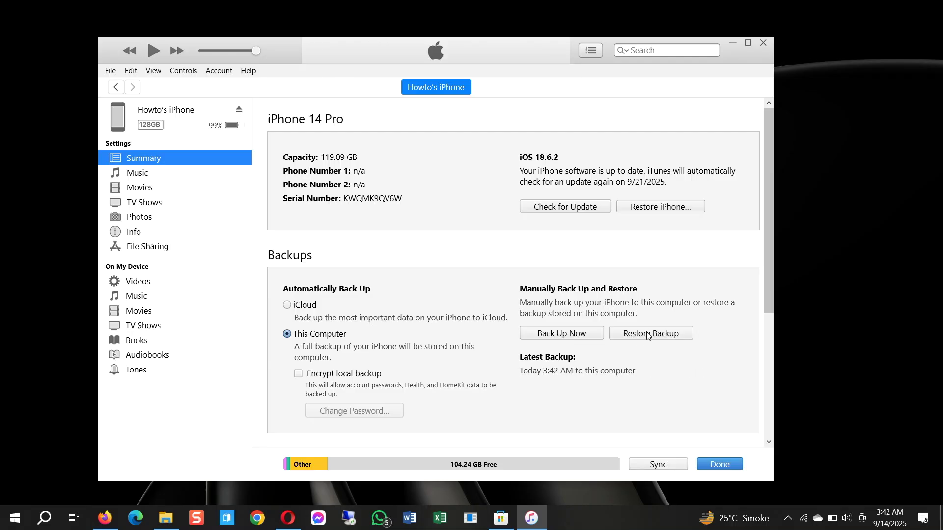
click(648, 334)
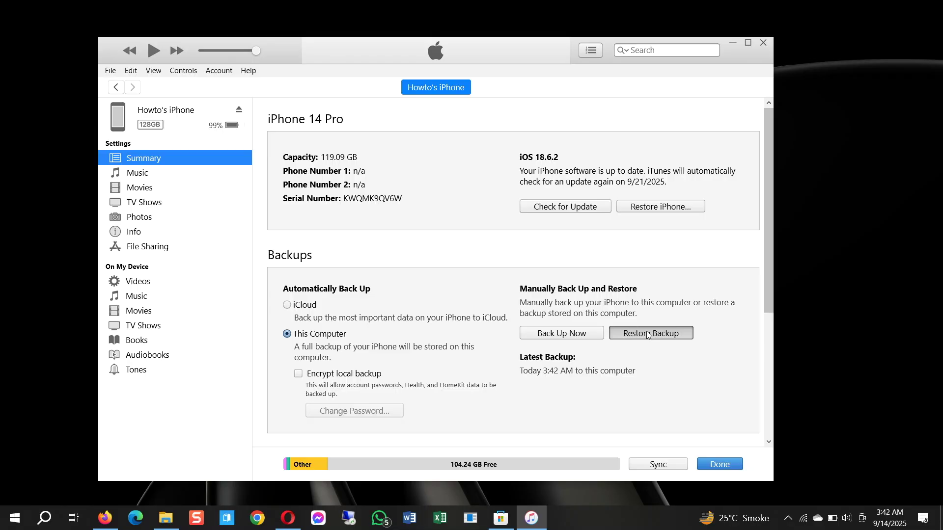
click(648, 333)
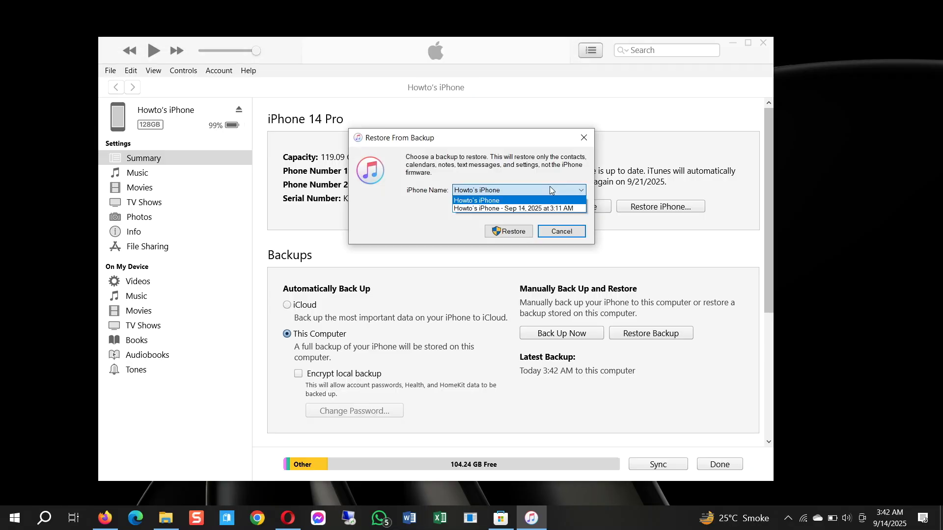
click(501, 207)
click(508, 232)
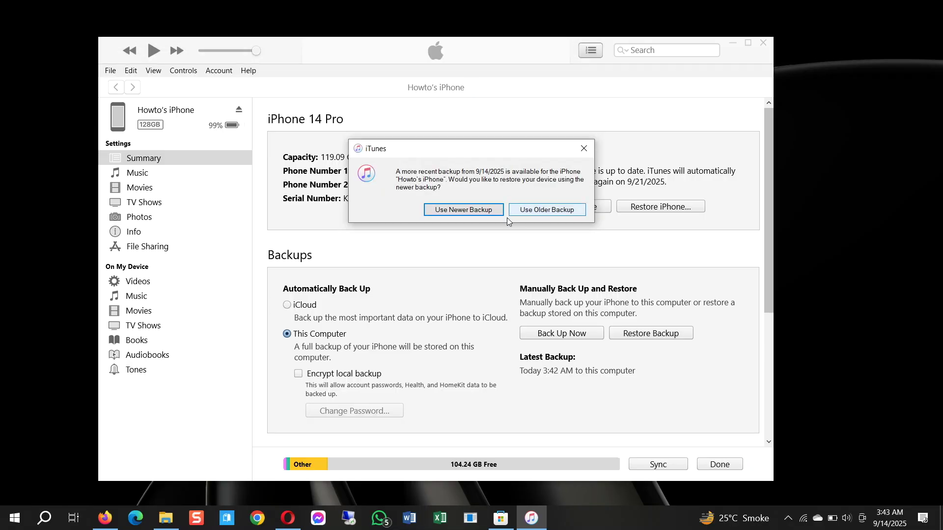
click(547, 210)
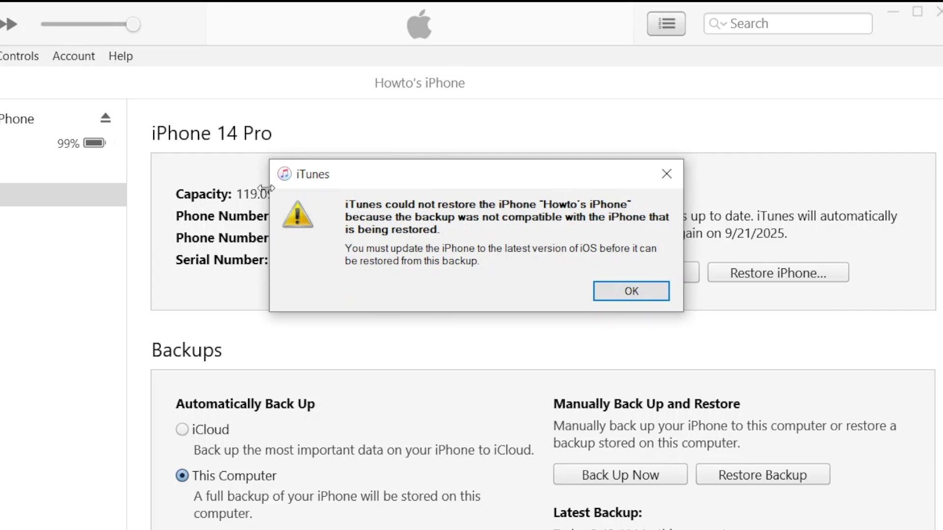
click(627, 290)
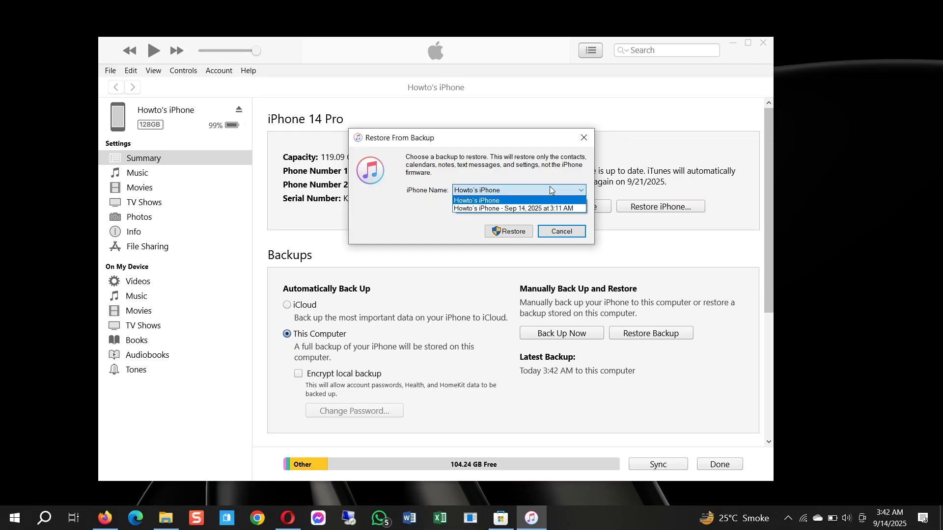
click(550, 189)
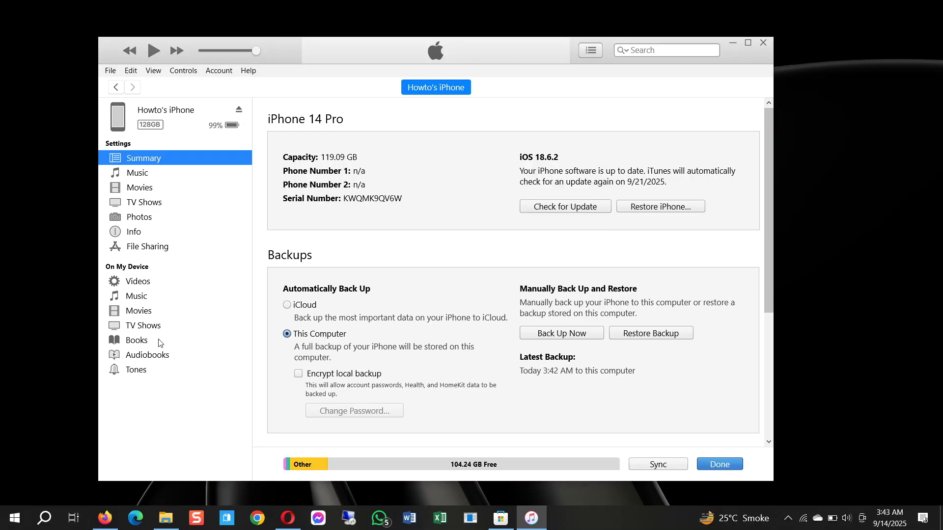
- Run %AppData% to show the Roaming folder in File Explorer
key(super+r)
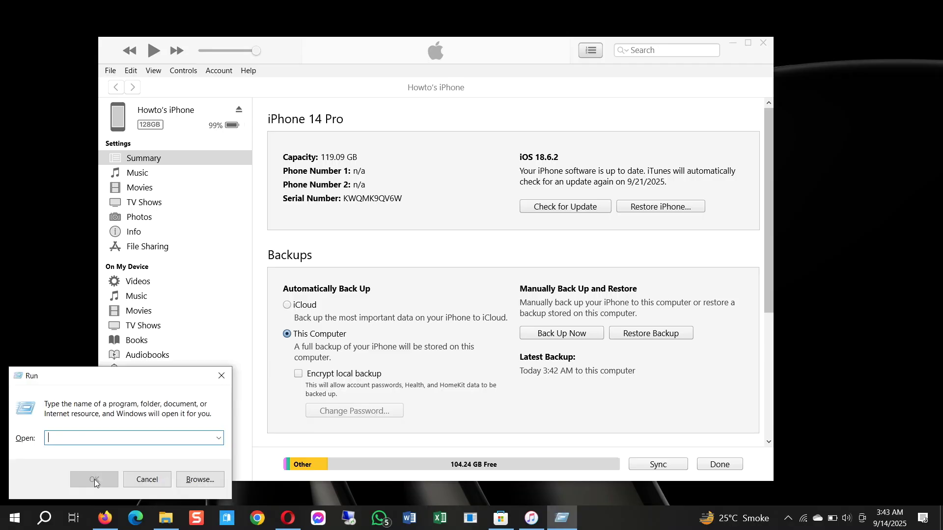
text(%Ap)
text(pData%)
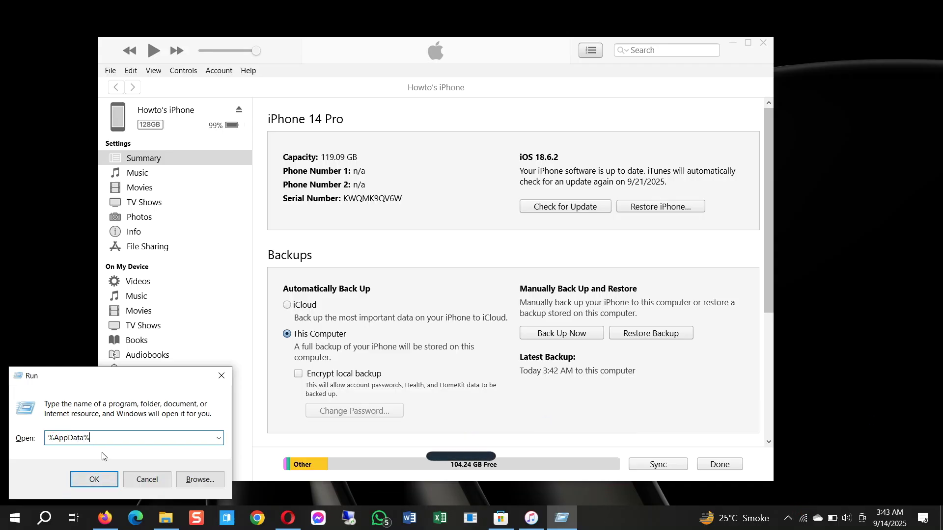
click(94, 479)
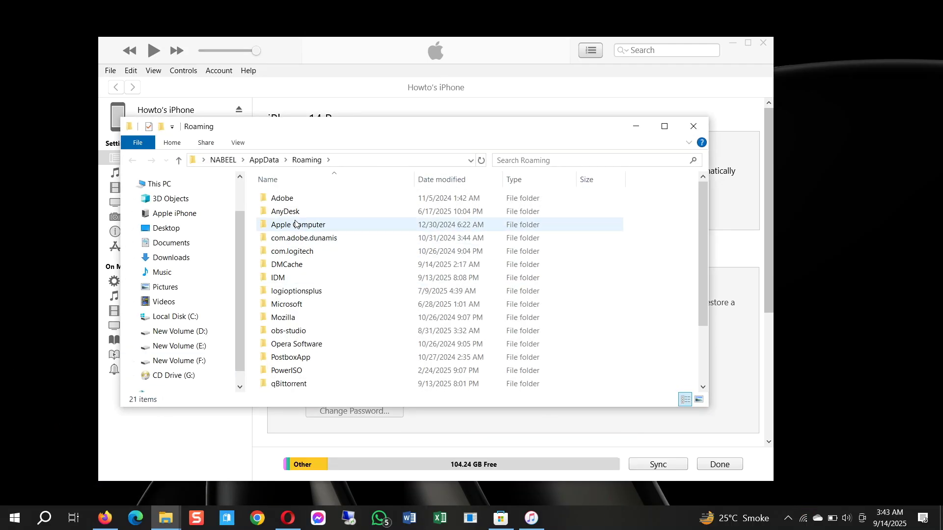
scroll(296, 224, down, 2)
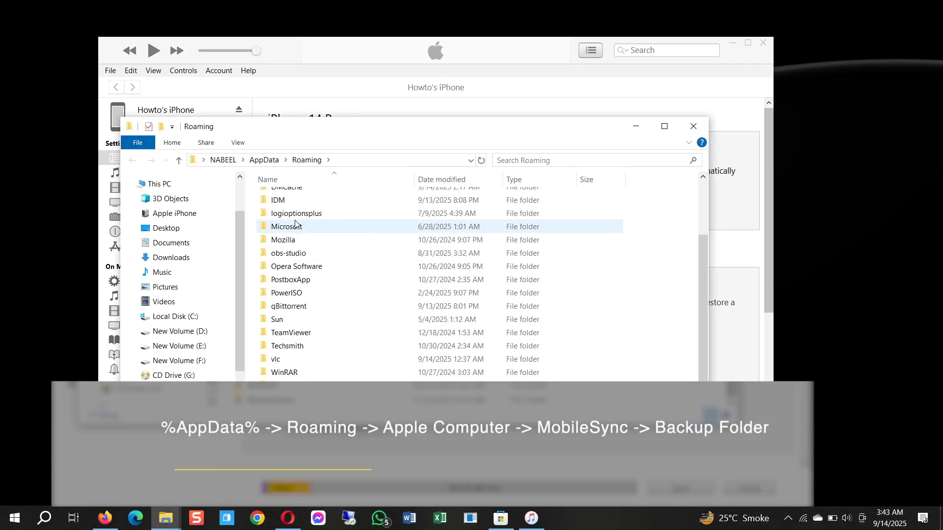
scroll(304, 274, up, 2)
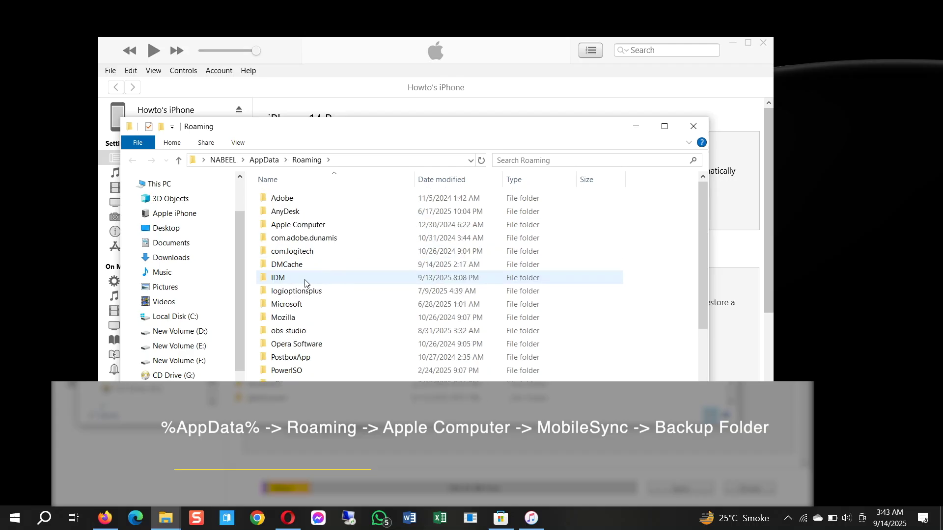
- Open the Apple Computer folder inside Roaming
double_click(279, 226)
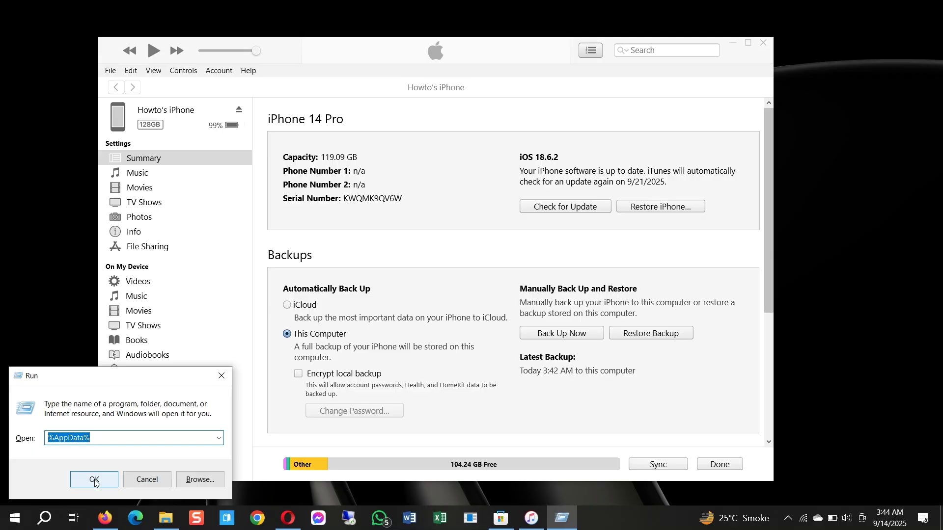
text(%user)
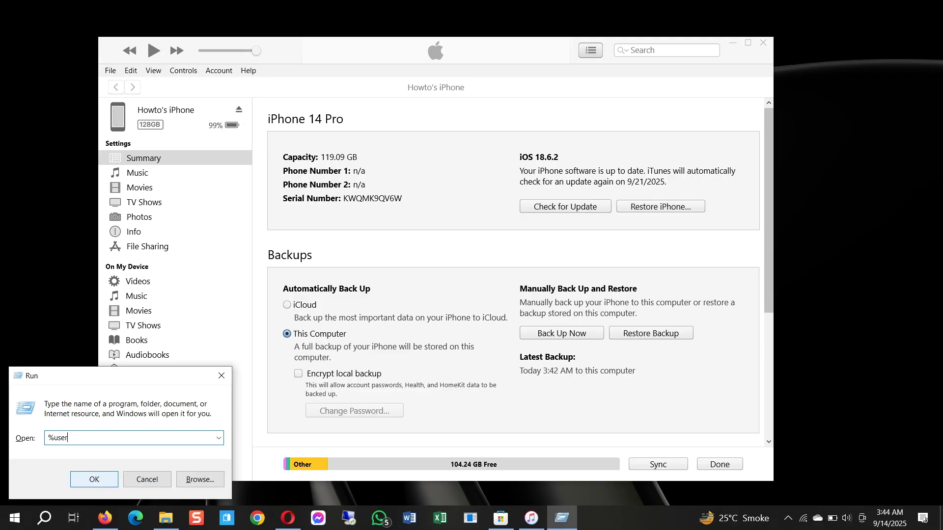
text(profile%)
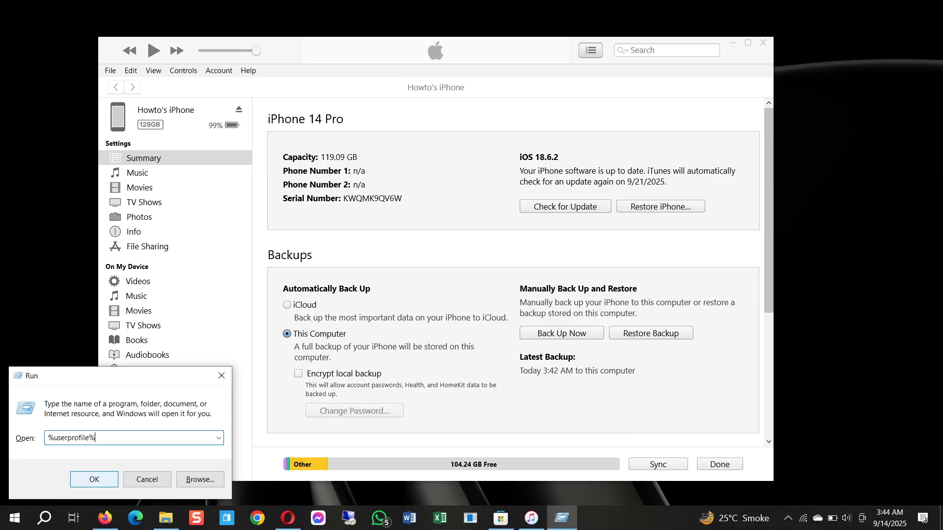
- Open %userprofile%, then go to Apple > MobileSync > Backup to see the two iPhone backups
click(95, 480)
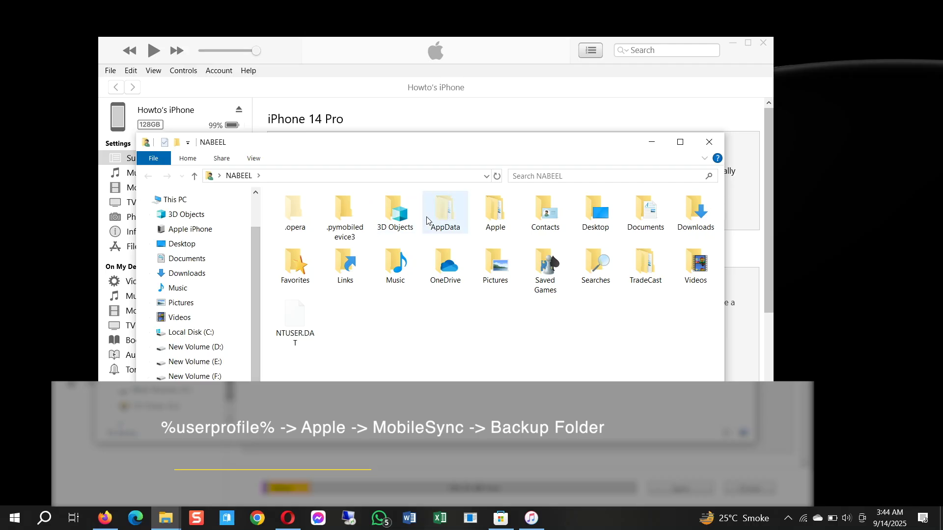
double_click(488, 213)
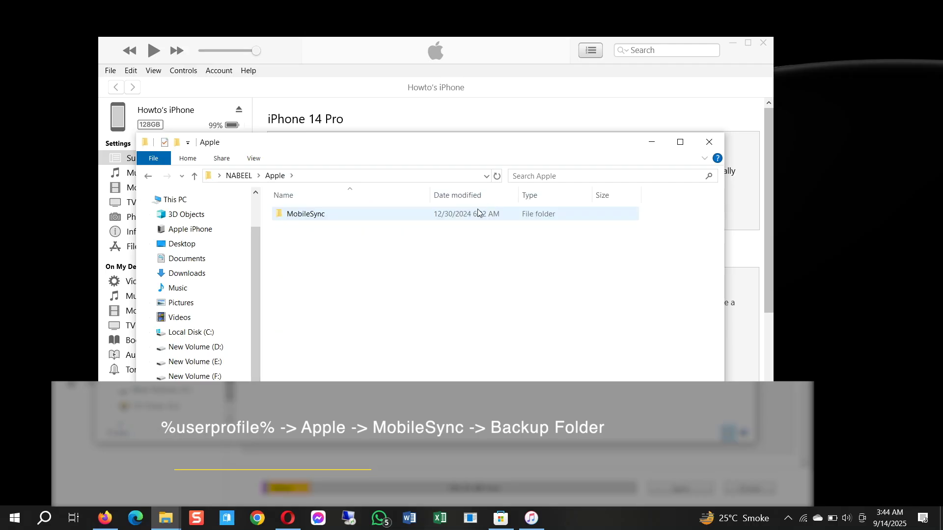
double_click(305, 214)
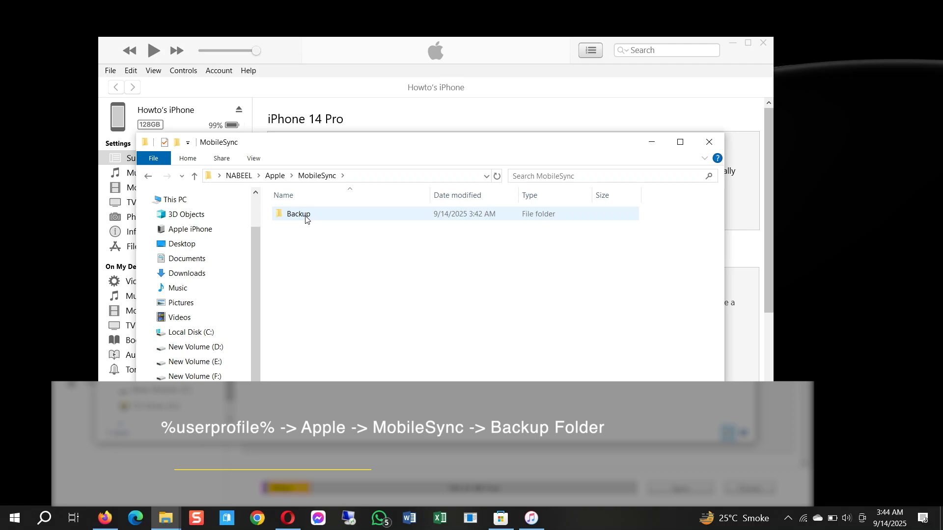
double_click(306, 214)
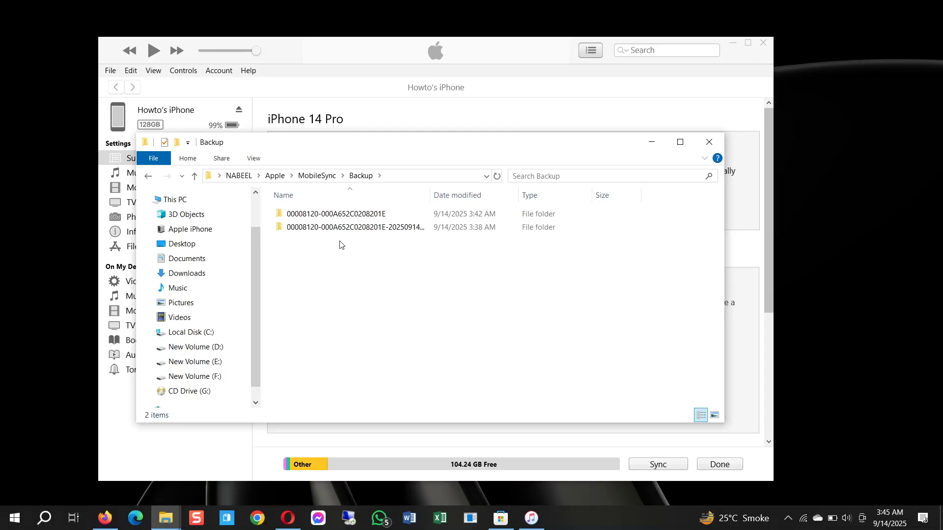
- Open the 3:38 AM backup folder's Info.plist with Notepad
double_click(340, 227)
scroll(267, 198, down, 4)
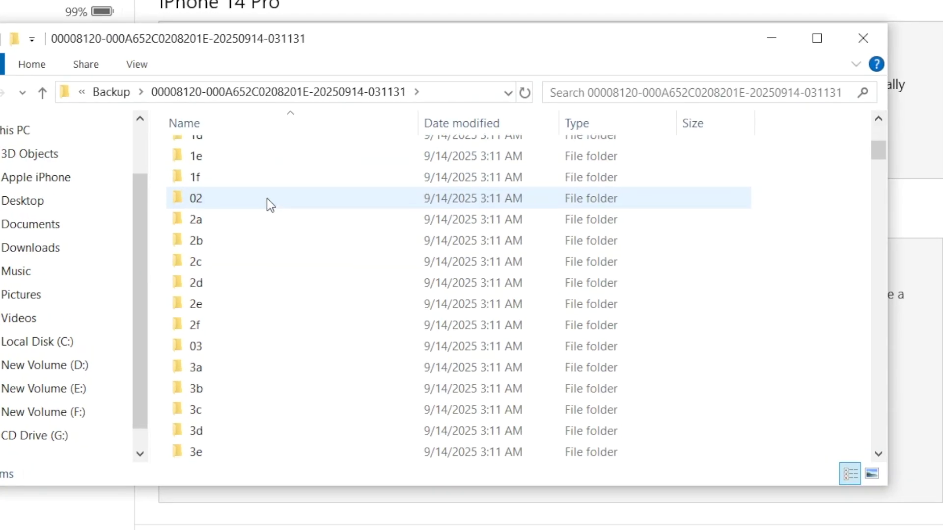
scroll(267, 199, down, 8)
scroll(267, 199, down, 15)
scroll(267, 197, down, 20)
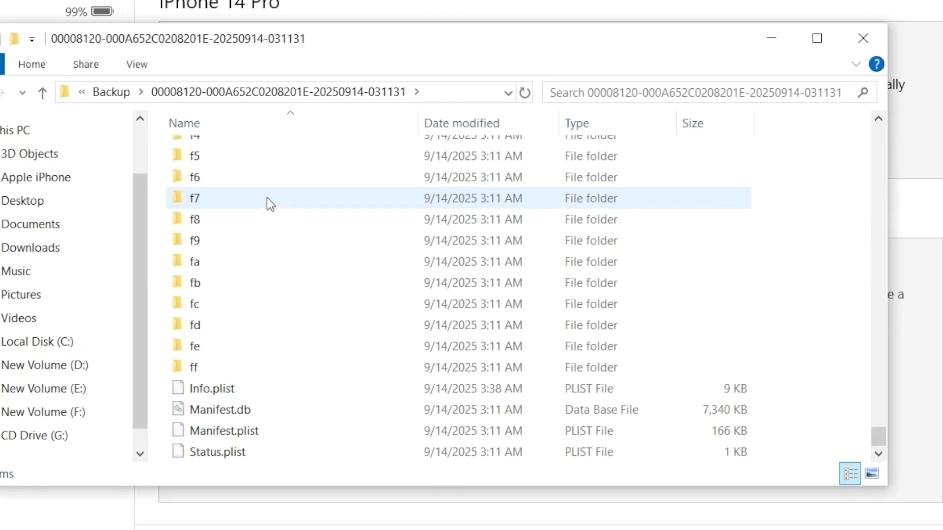
click(200, 390)
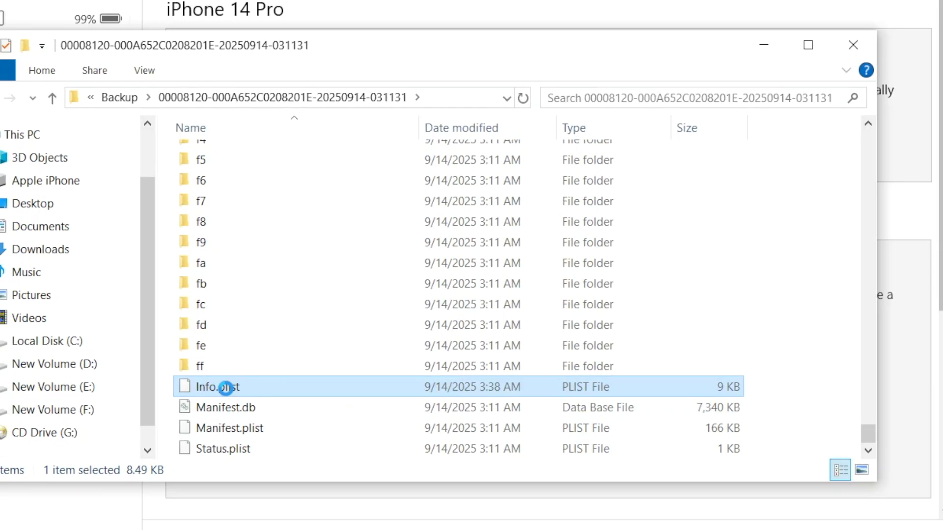
right_click(221, 392)
click(398, 98)
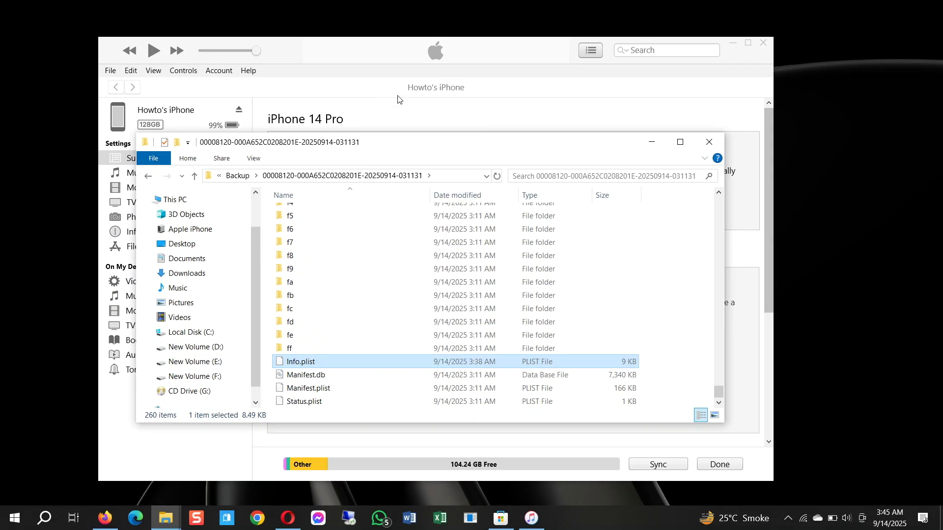
click(389, 212)
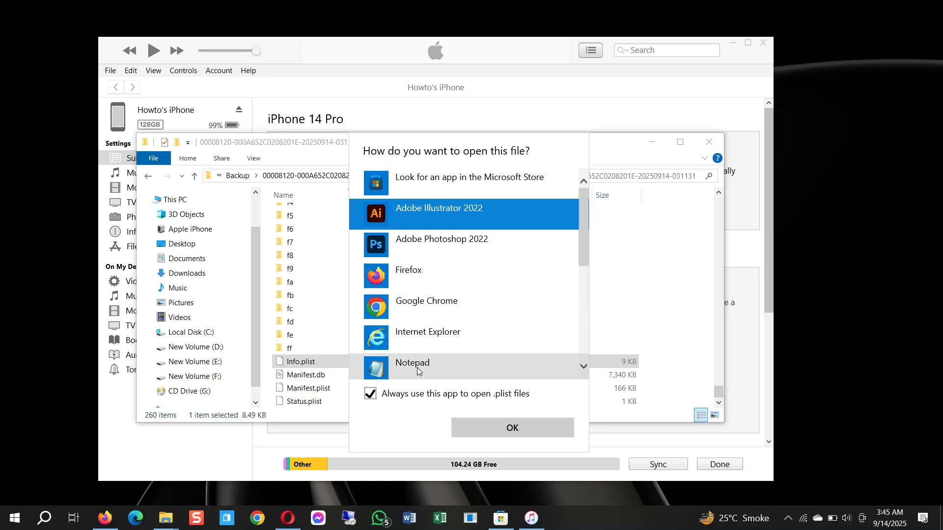
click(400, 367)
click(493, 429)
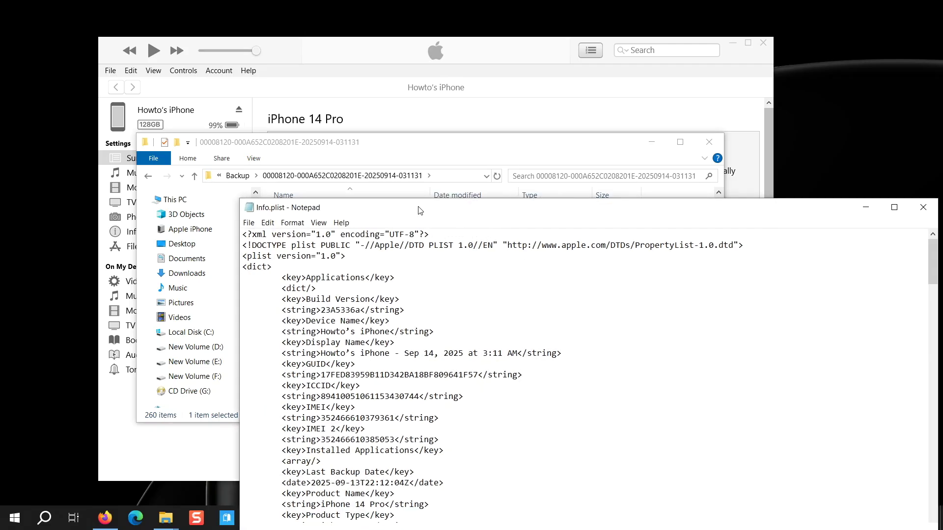
- Search Info.plist for 'product' to locate the Product Version entry
drag(417, 218, 324, 113)
scroll(394, 275, up, 2)
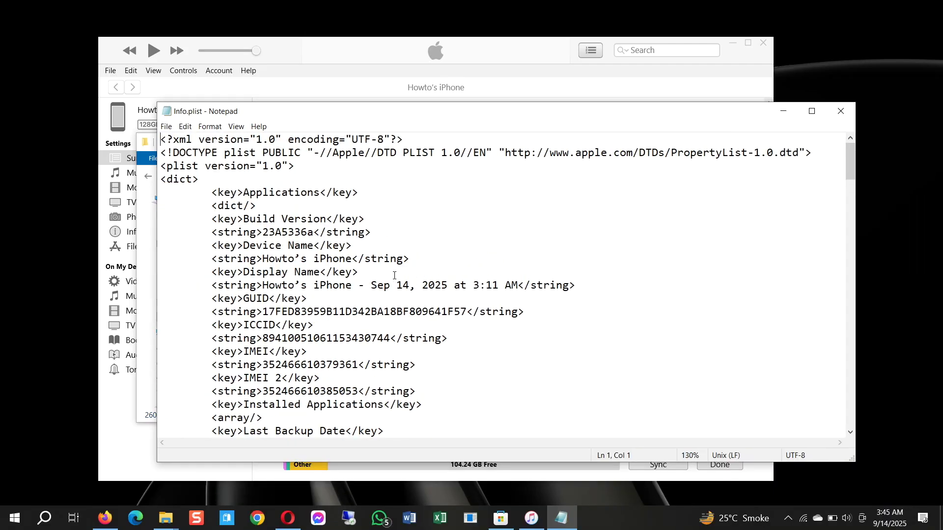
scroll(396, 269, up, 2)
scroll(398, 260, up, 2)
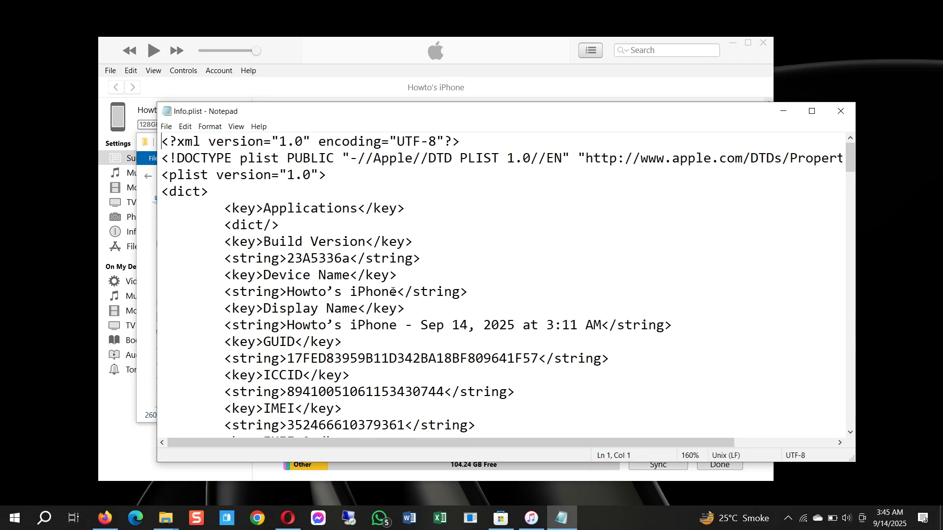
key(ctrl+f)
text(product)
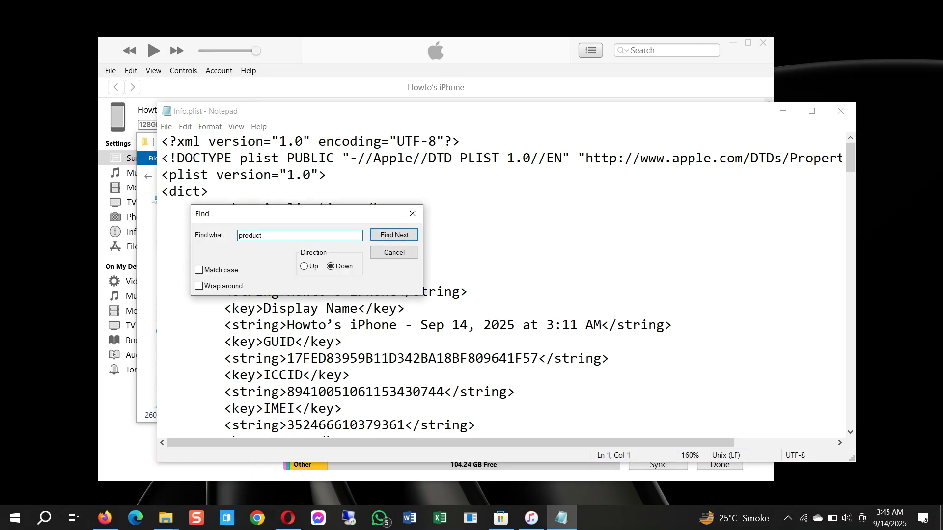
click(396, 236)
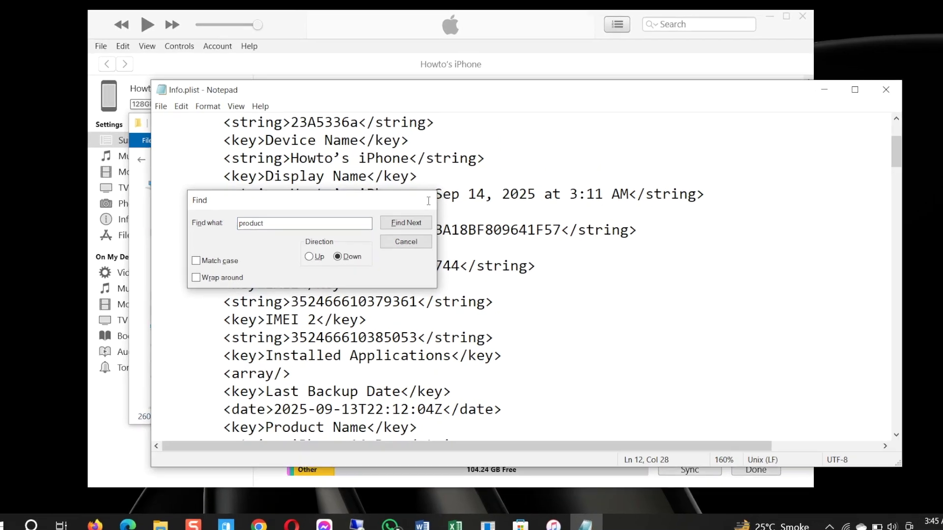
click(412, 214)
click(420, 324)
scroll(420, 318, down, 2)
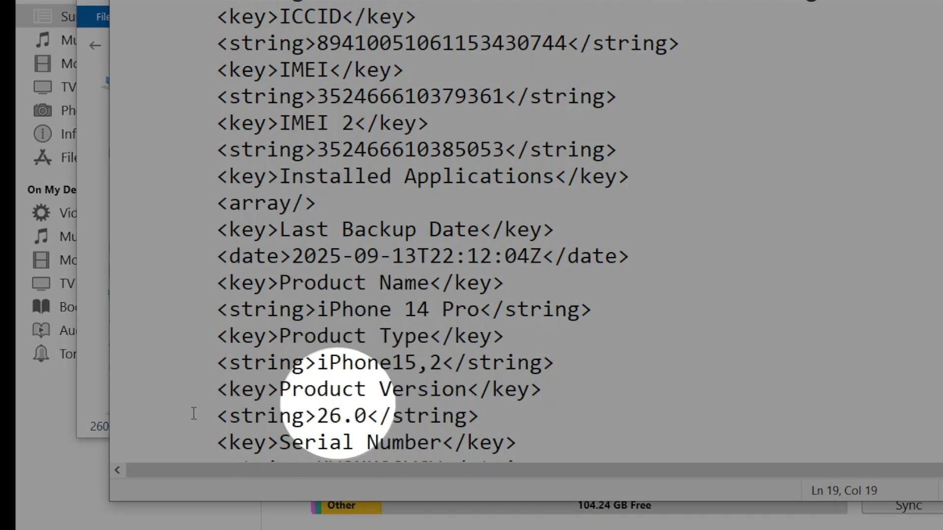
- Change the Product Version from 26.0 to 18.0 and save Info.plist
drag(194, 414, 493, 405)
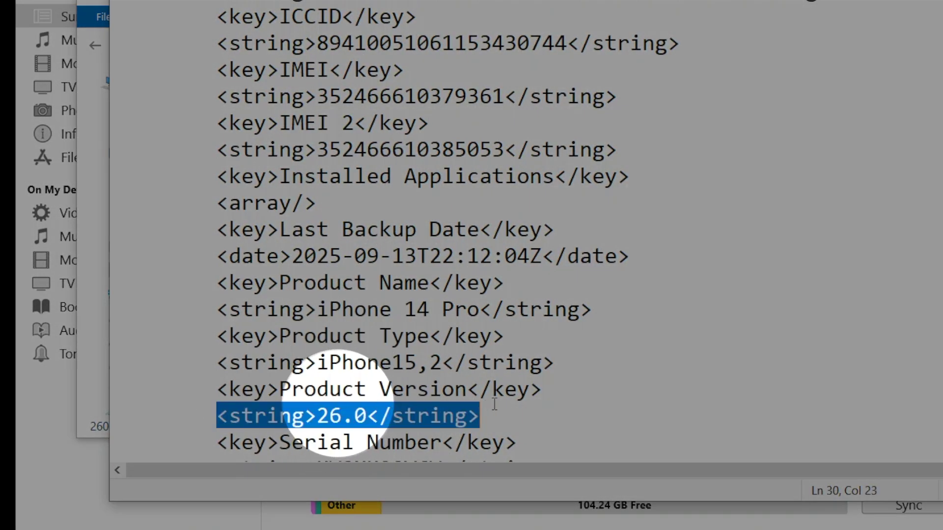
click(365, 416)
key(Left)
key(Left)
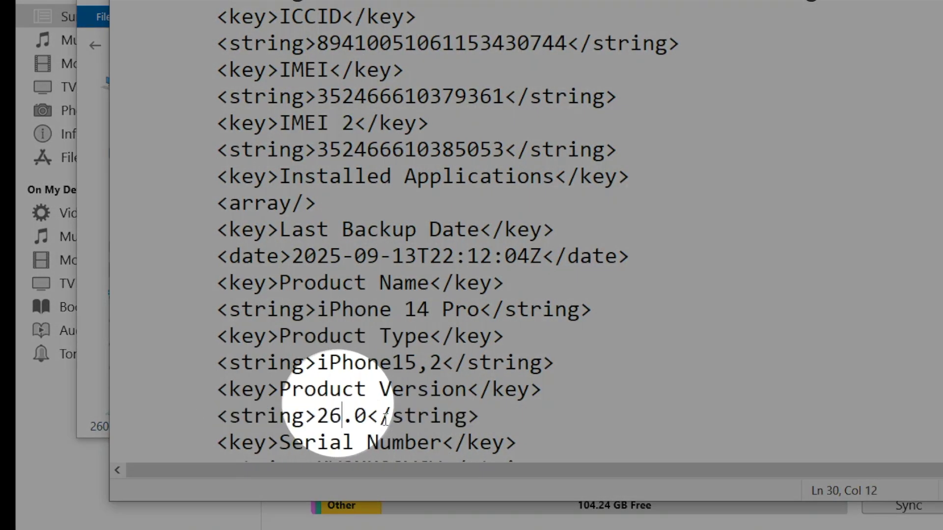
key(BackSpace)
key(BackSpace)
text(1)
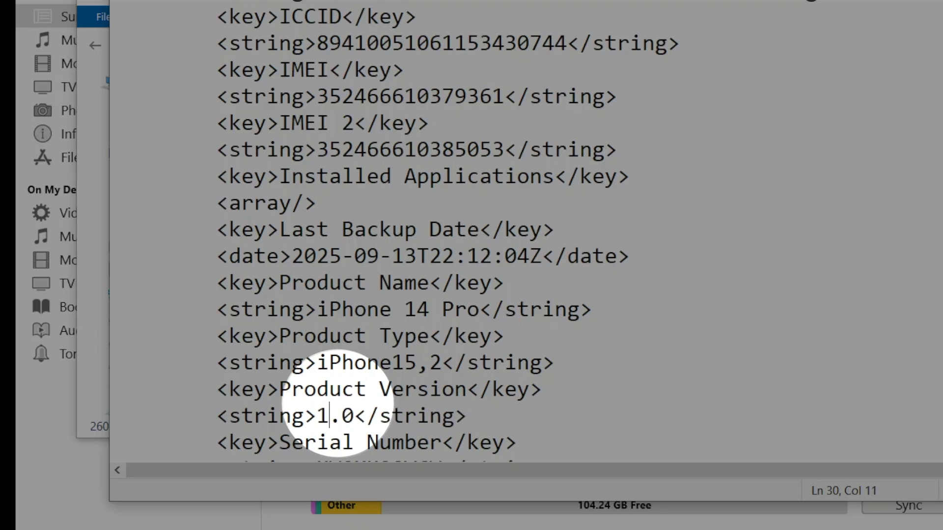
text(8)
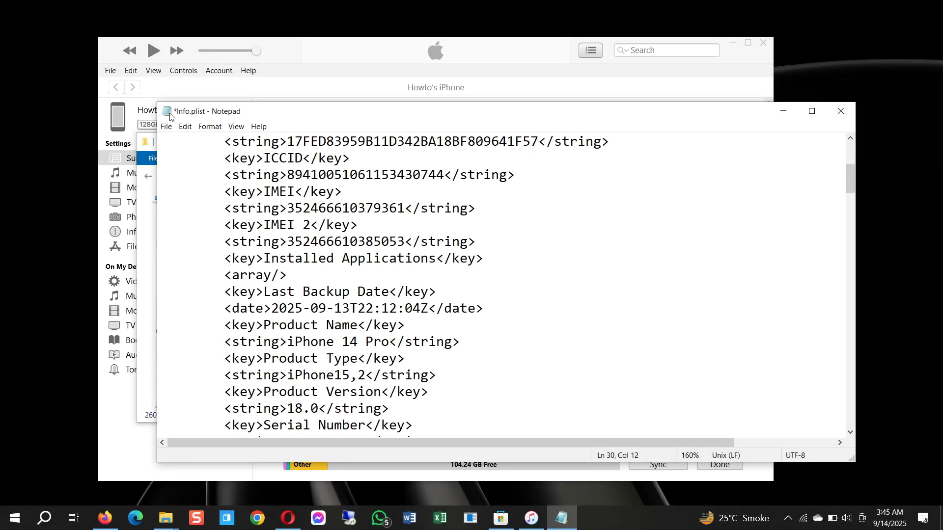
click(166, 126)
click(188, 174)
- Close Notepad and Explorer, then restore from the Sep 14, 2025 3:11 AM backup, keeping the older backup
click(833, 108)
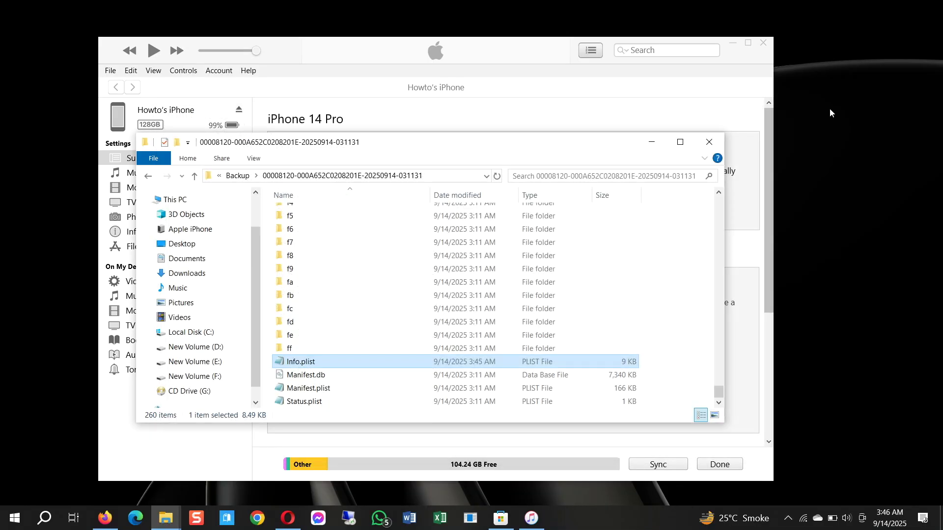
click(709, 142)
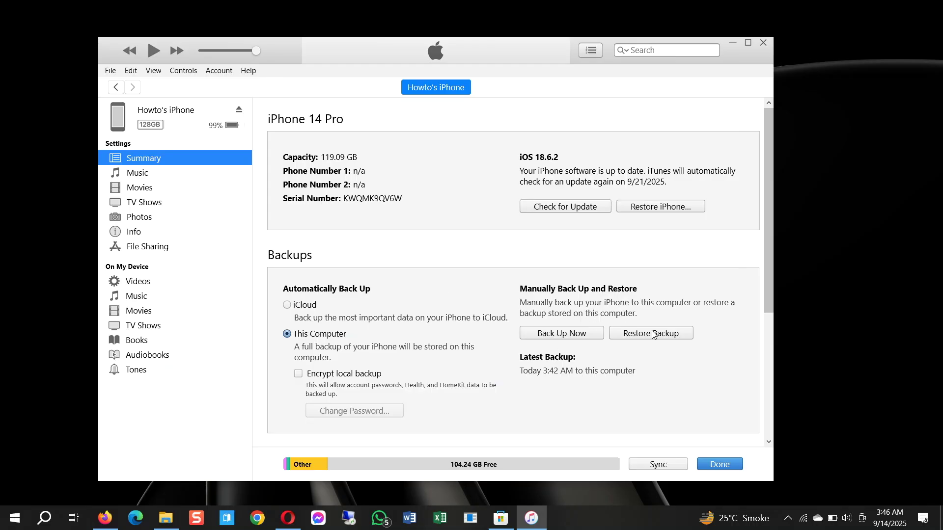
click(676, 334)
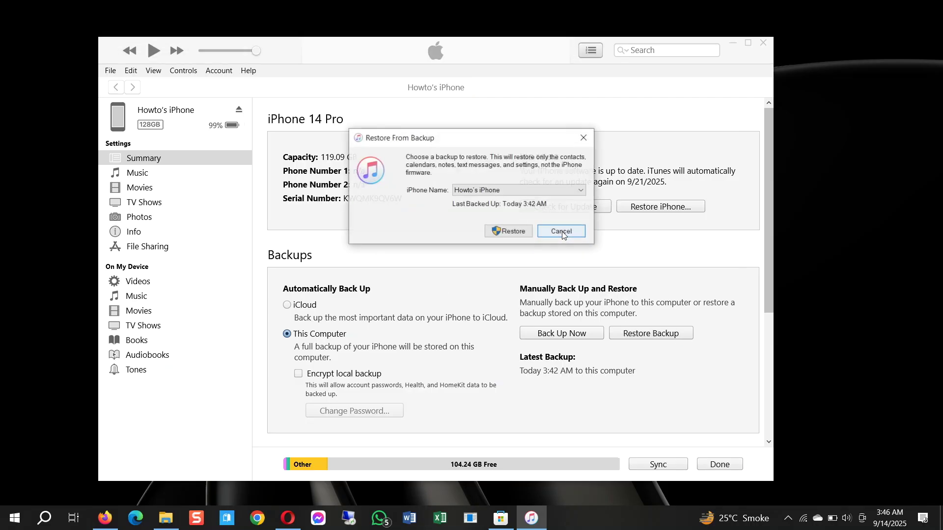
click(555, 189)
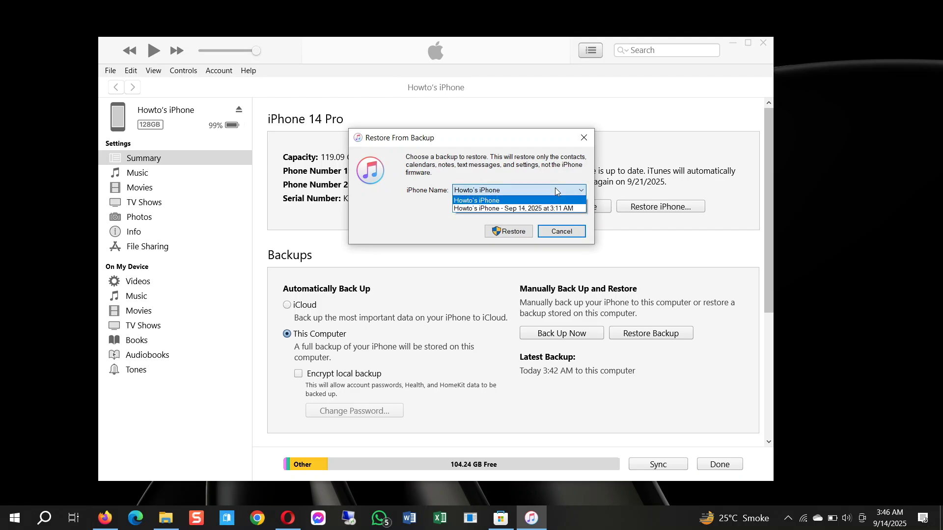
click(517, 209)
click(507, 232)
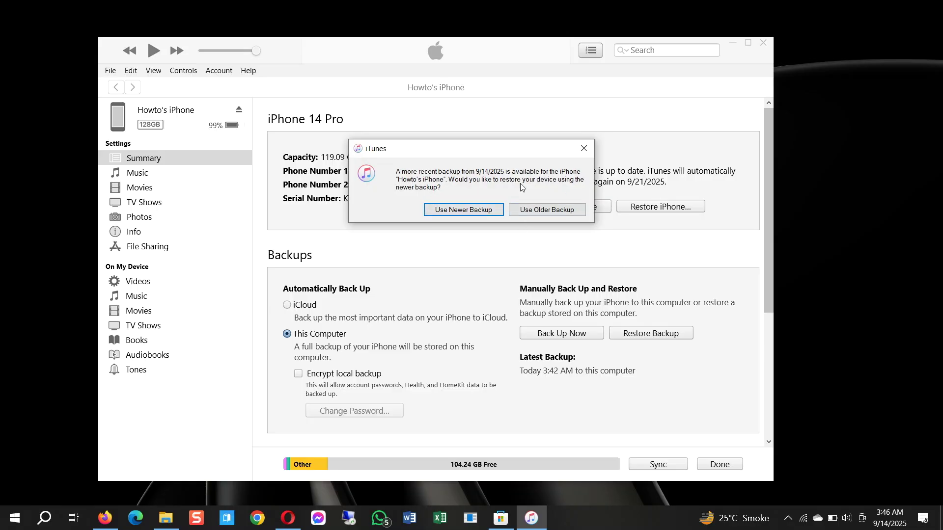
click(553, 211)
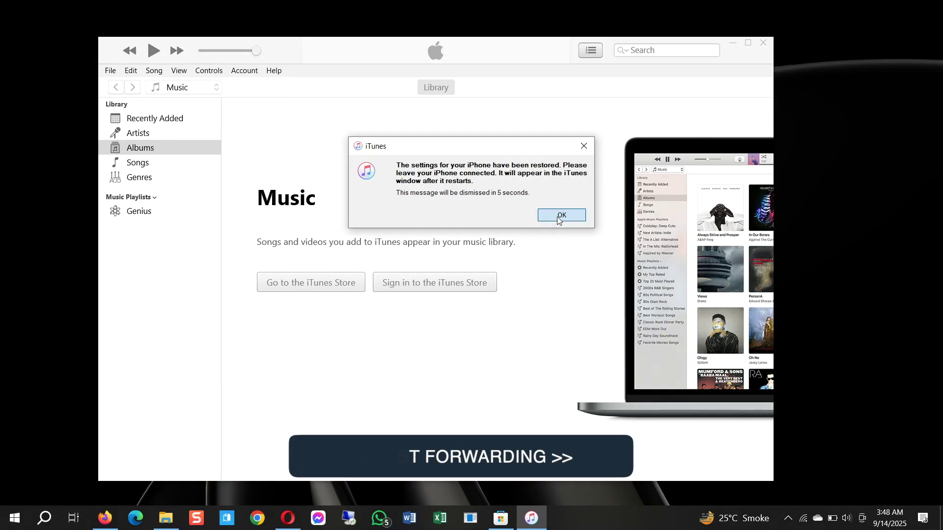
- Dismiss the 'settings restored' message so the iPhone restarts to its hello screen
click(558, 217)
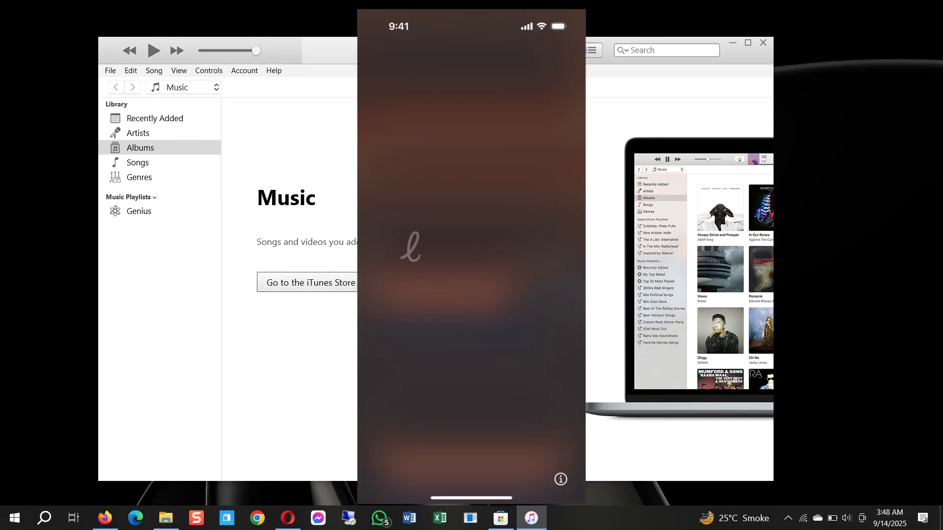